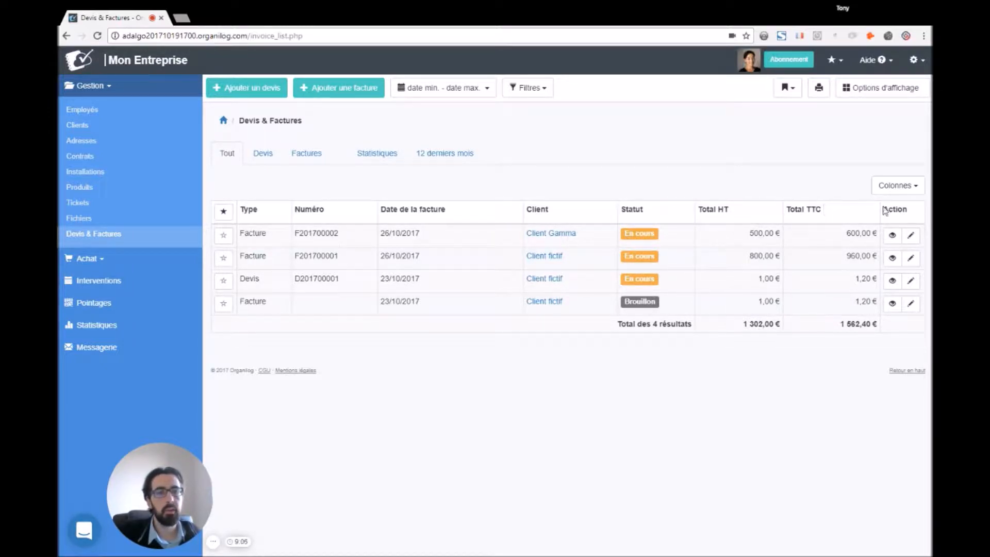
click(910, 189)
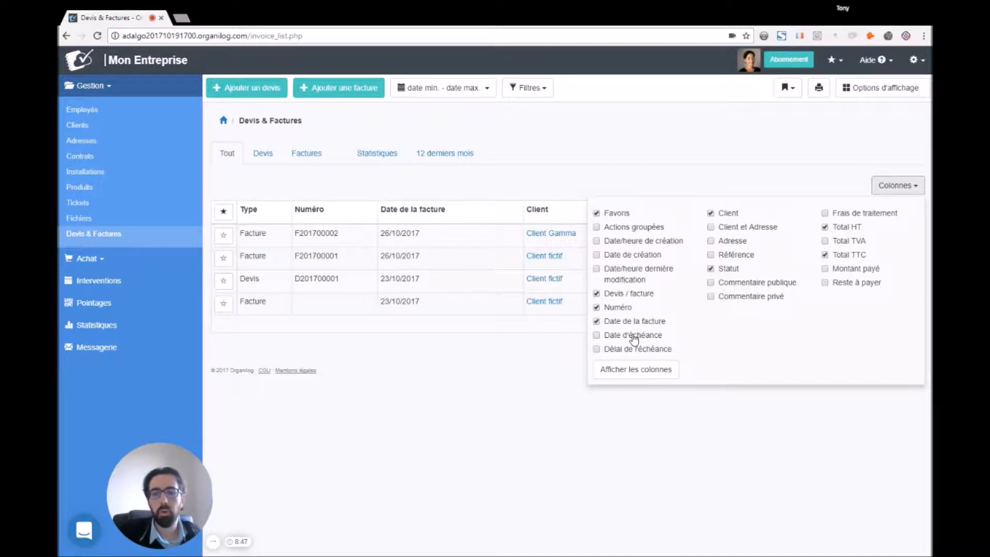
click(894, 186)
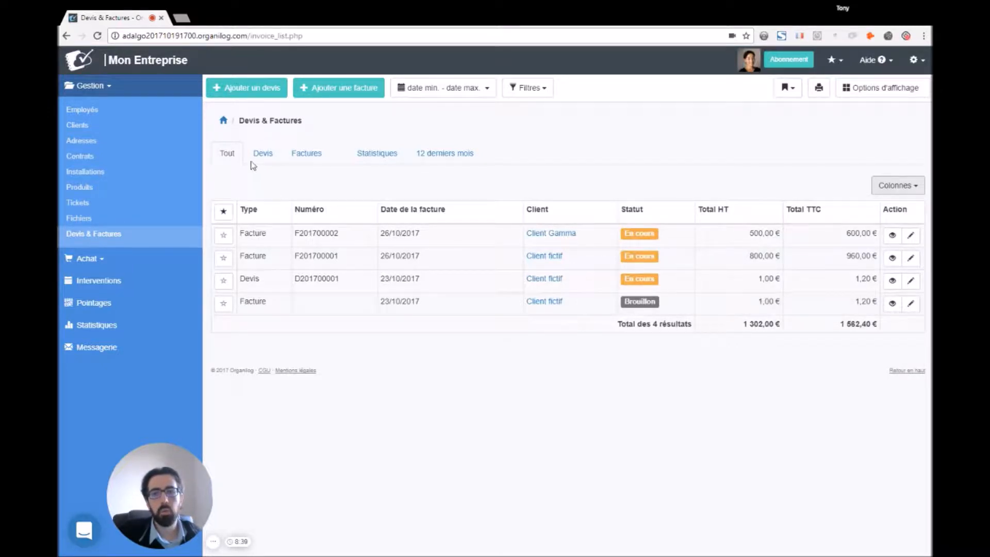
Step: Start a new quote for Client Delta with a validity limit date of 30/11/2017
click(249, 92)
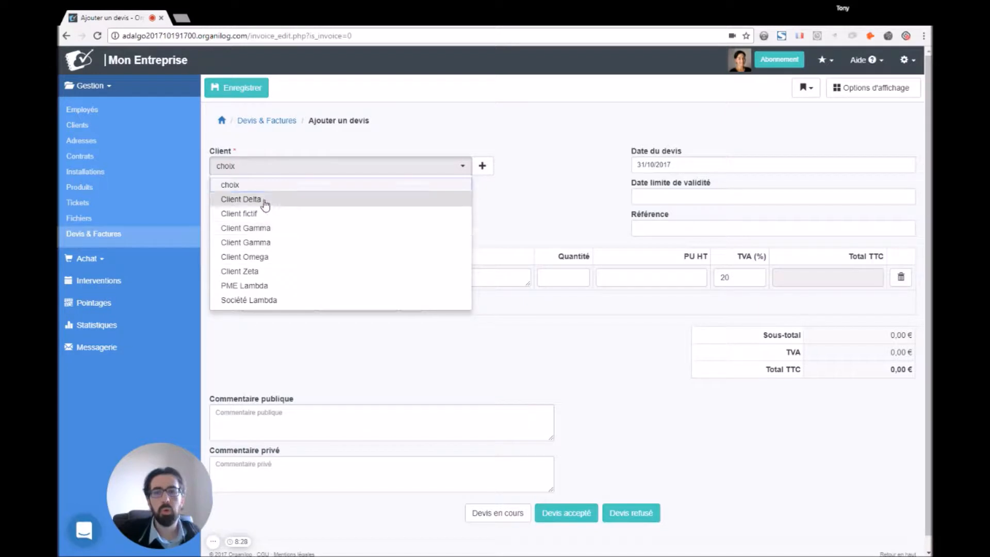
click(264, 200)
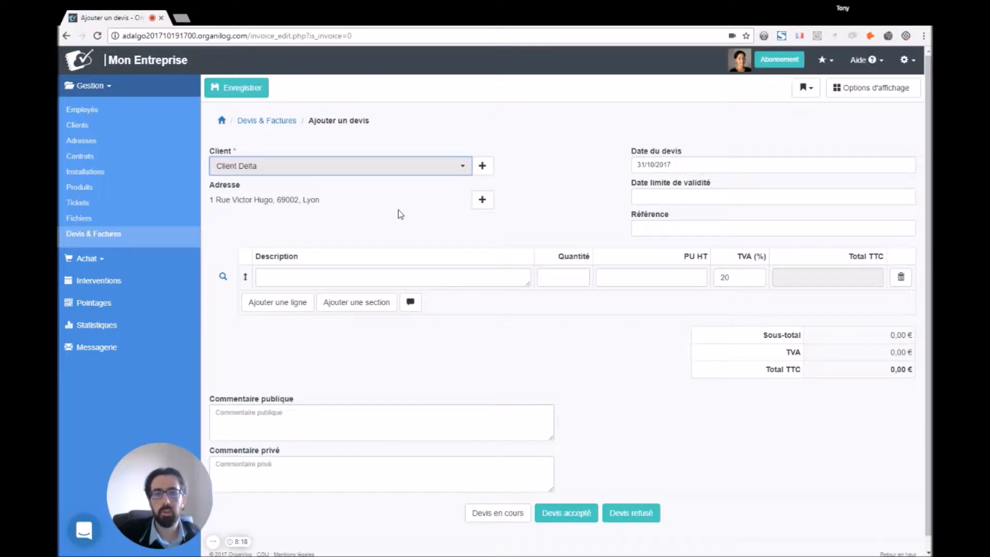
click(627, 153)
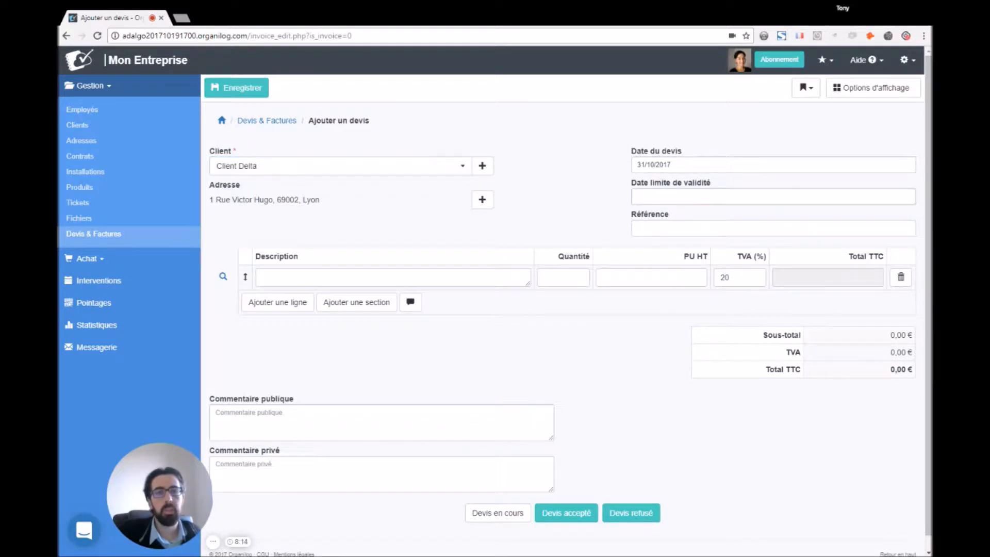
click(665, 197)
click(764, 216)
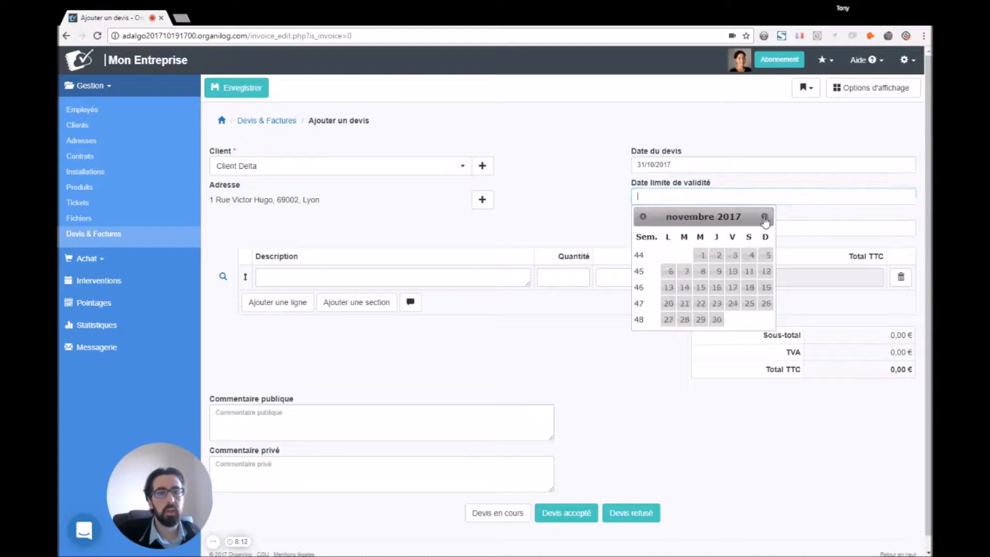
click(717, 319)
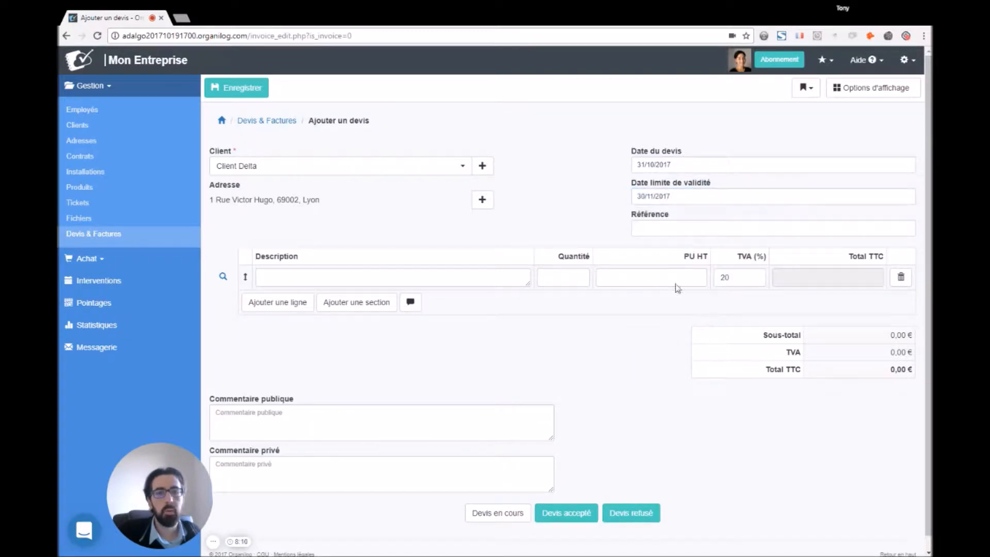
click(653, 230)
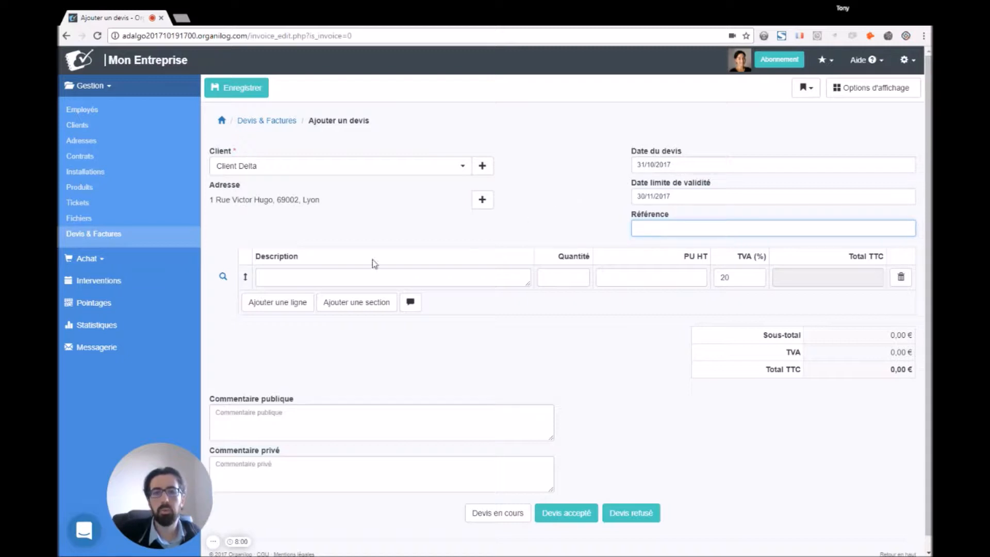
Step: Pre-fill the quote's first line with Intervention n°20 (25/10/2017) from the unbilled interventions
click(223, 279)
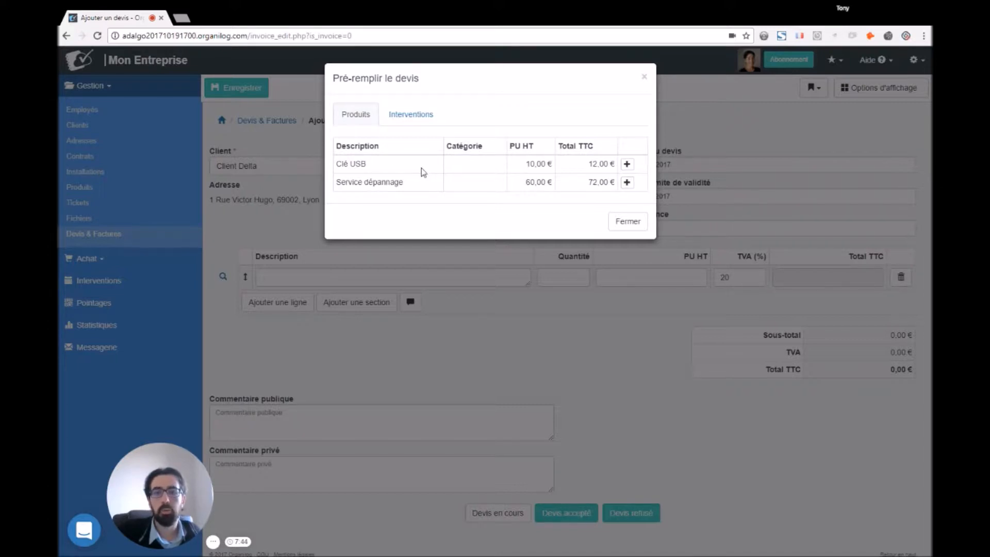
click(406, 116)
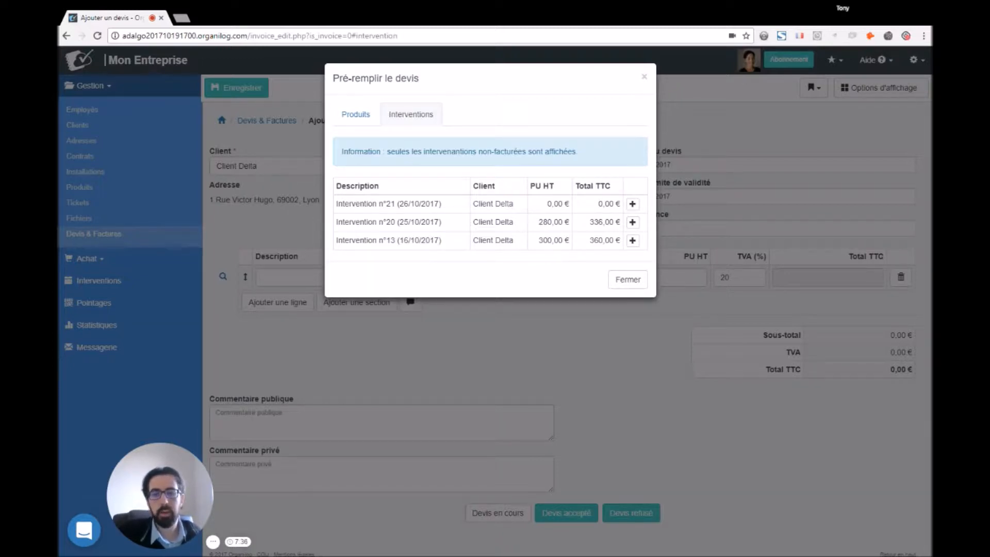
click(633, 223)
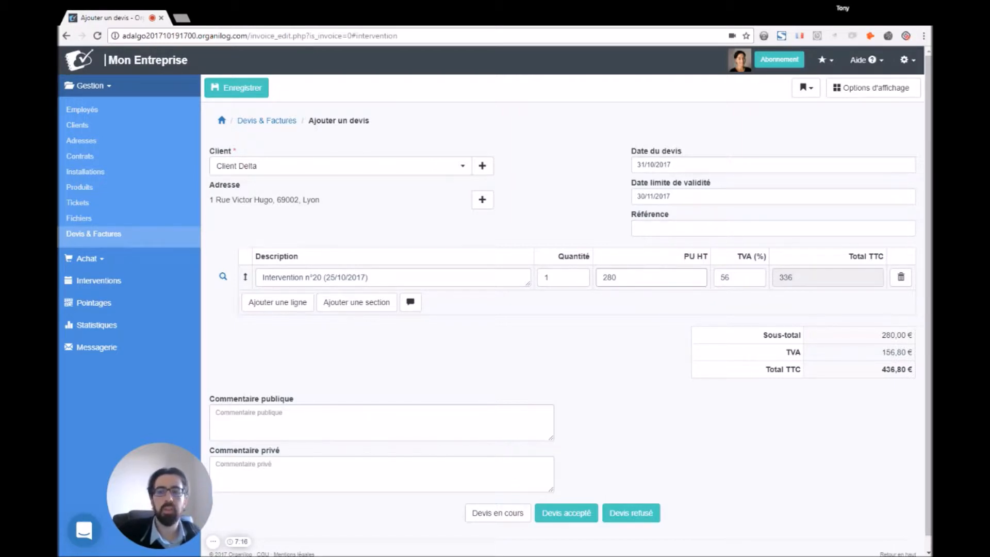
Step: Add a section and a comment row below the intervention line, with the comment row placed above the section
click(340, 304)
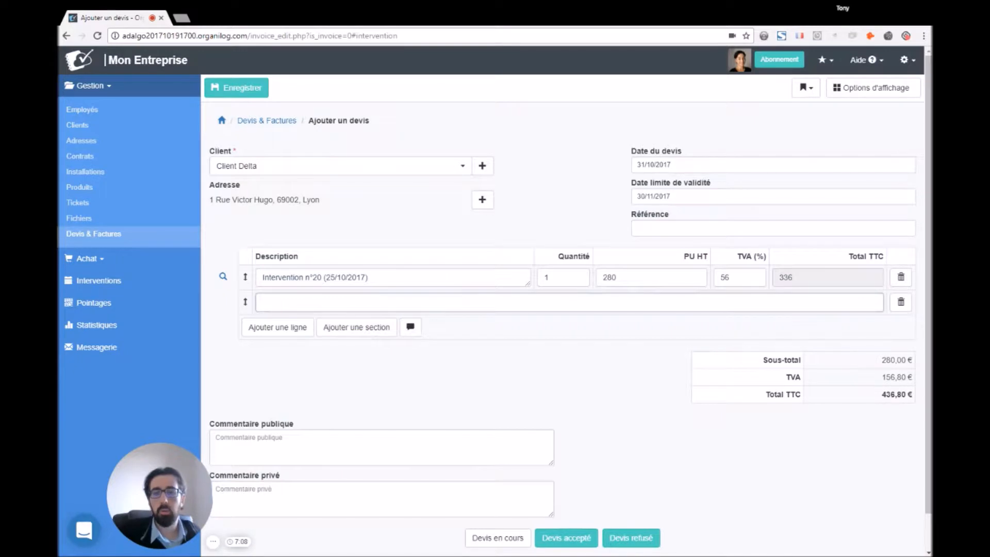
click(410, 329)
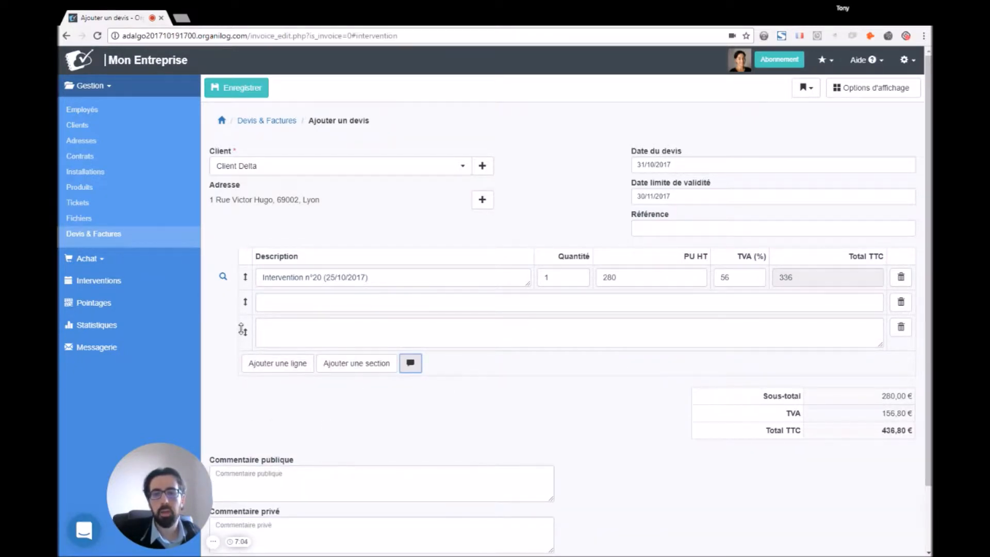
drag(246, 333, 250, 294)
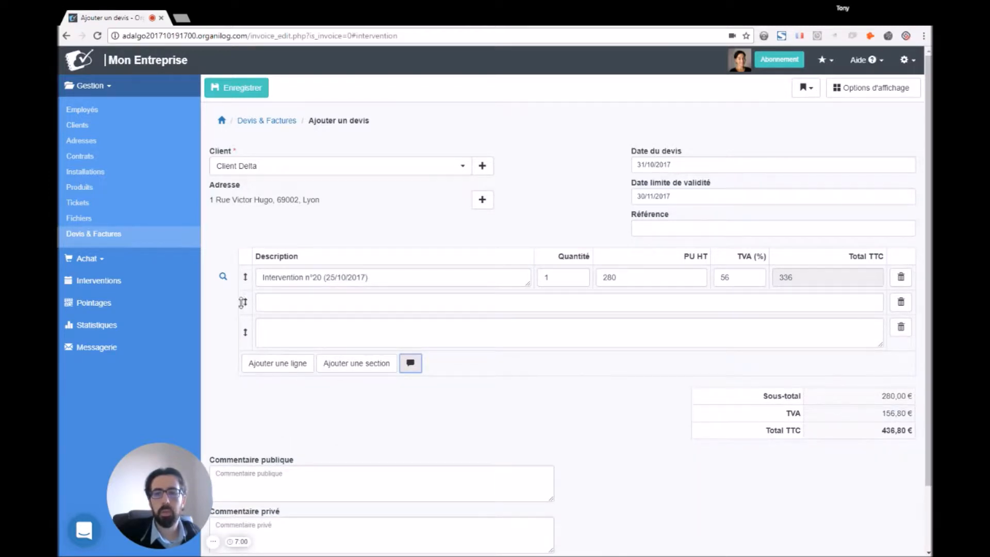
drag(245, 301, 230, 340)
Step: Enter "Cette intervention a été réalisée par nos soins le 25/10/2017." in the comment row
click(263, 304)
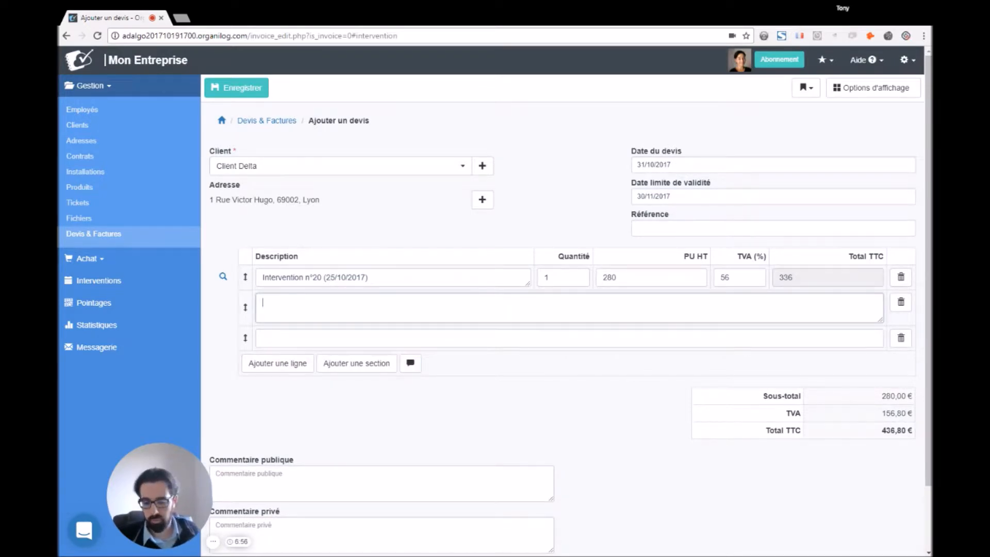
text(Cette interven)
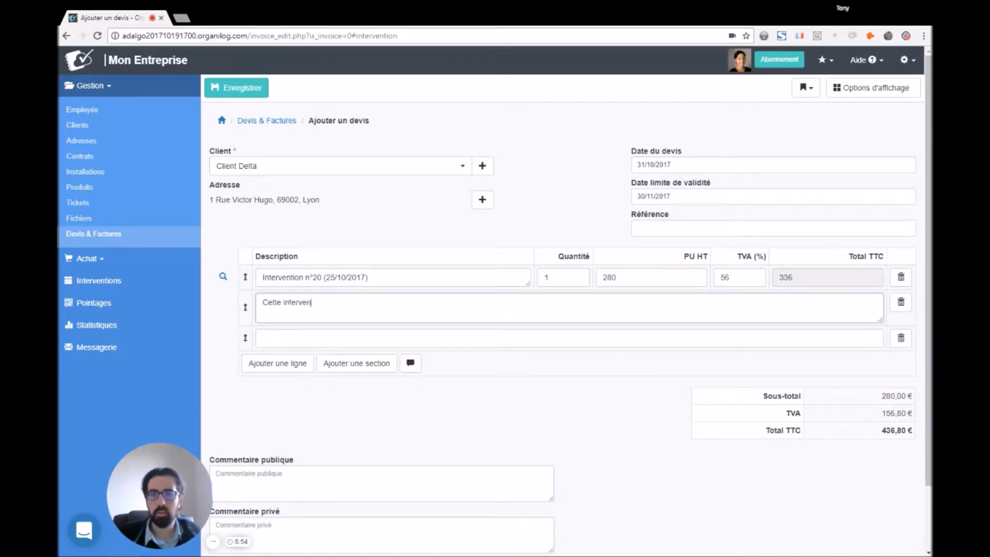
text(tion a été réalisée par nos soins le )
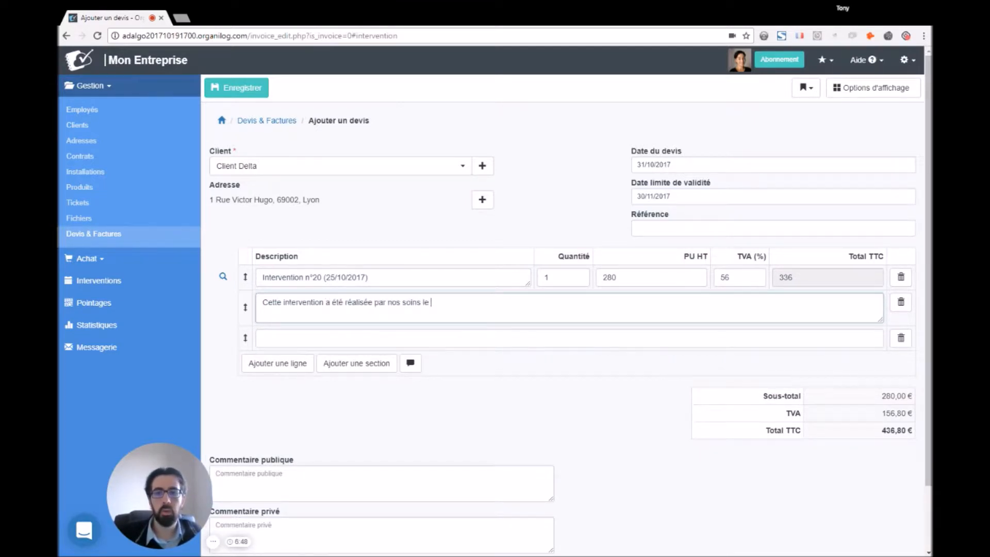
text(25/10/2017.)
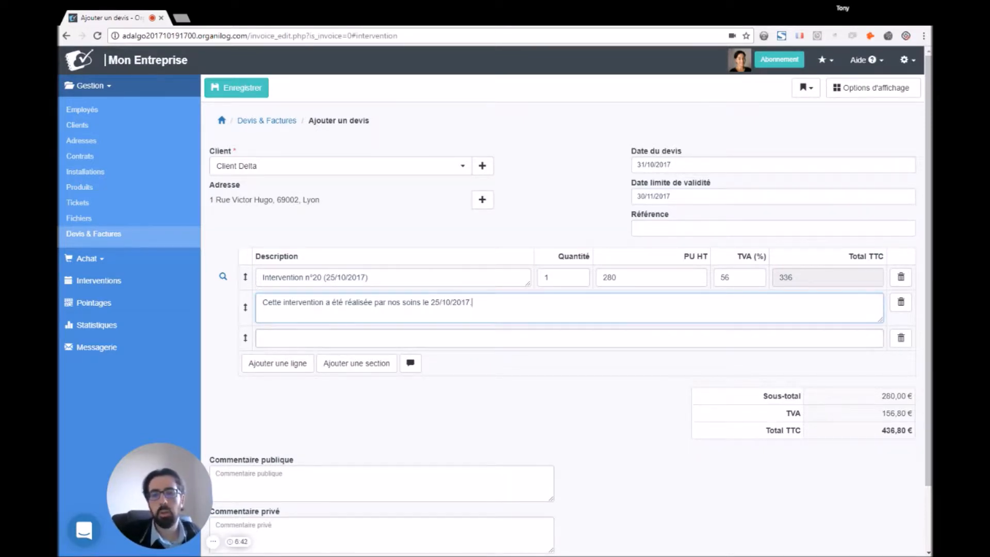
Step: Title the section row "SERVICES COMPLEMENTAIRES"
click(263, 338)
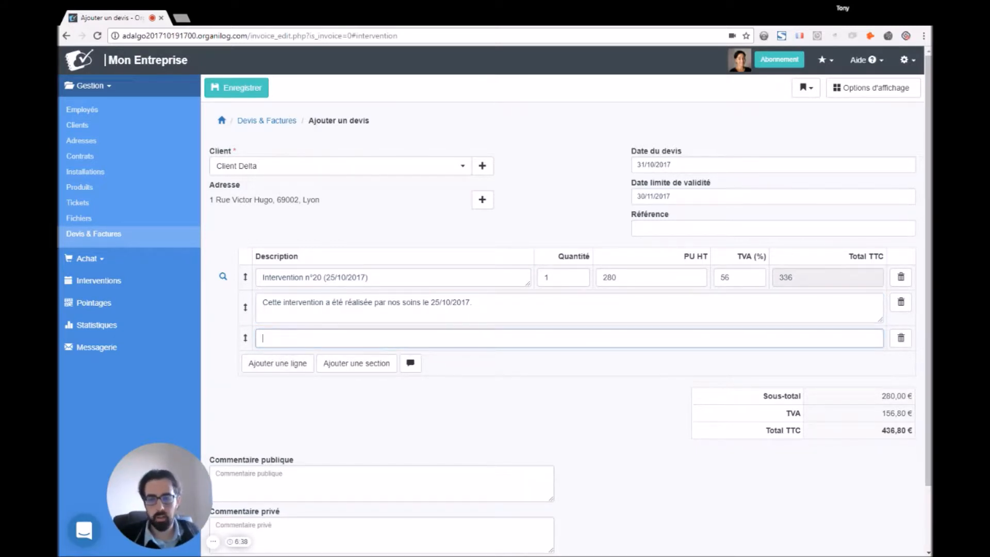
text(SER)
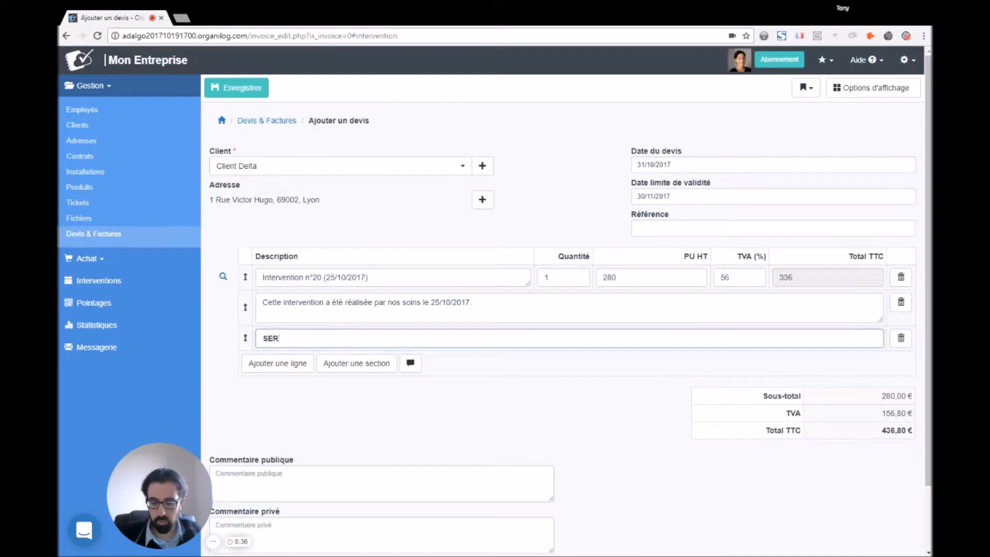
text(VICES COMPLEMENTAIRES)
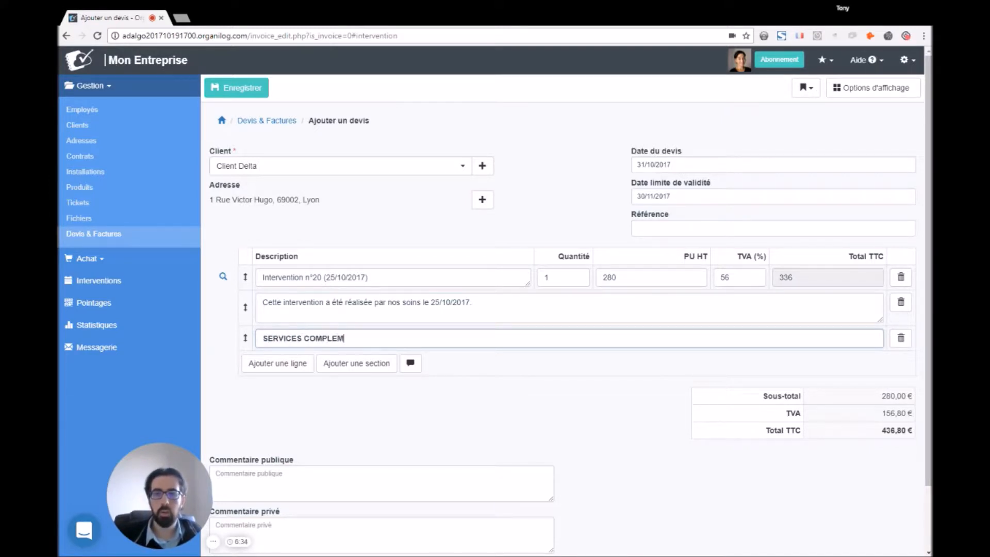
Step: Add a line under the section and pre-fill it with the product "Service dépannage"
click(272, 363)
click(223, 363)
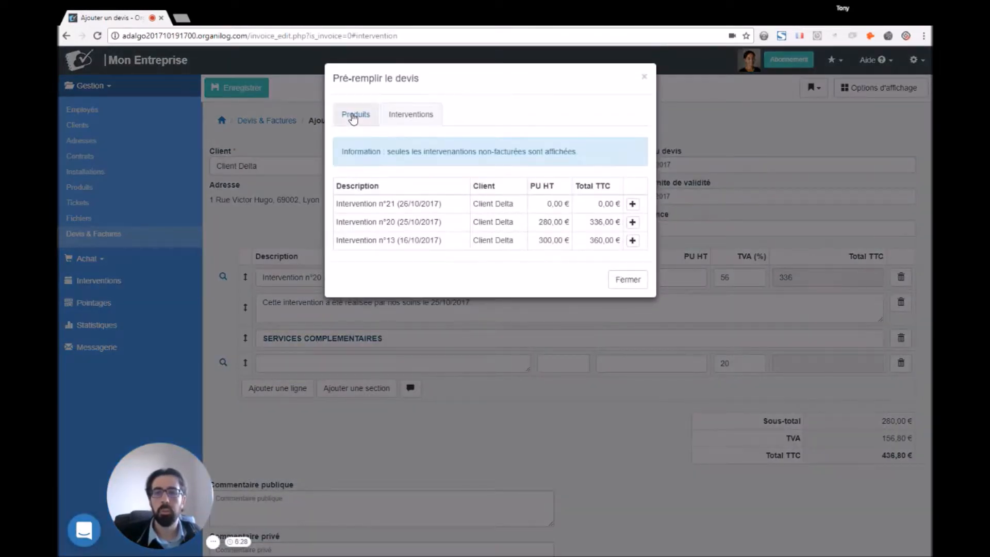
click(355, 110)
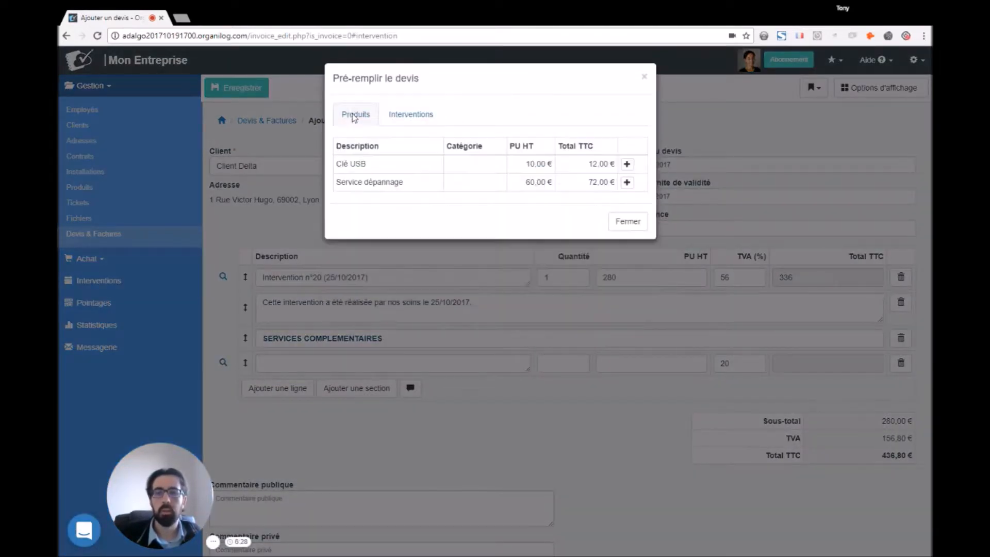
click(627, 183)
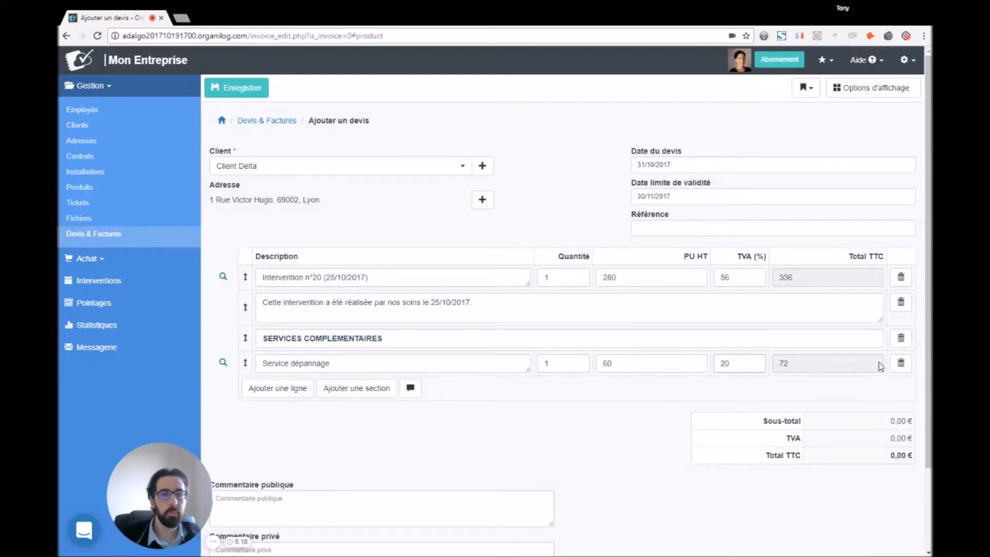
Step: Add a manual line "Dépannage premium" with quantity 1 and a unit price of 60
click(281, 392)
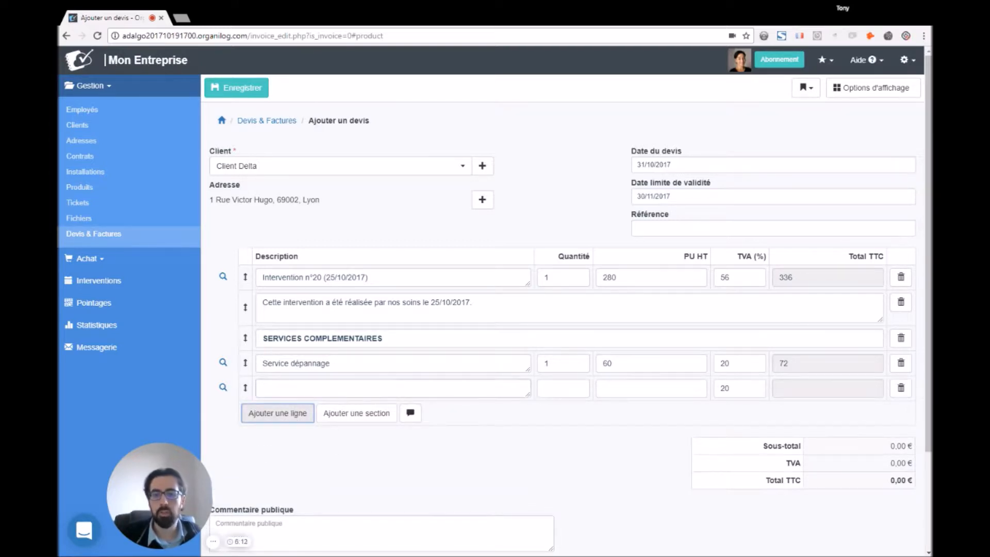
click(294, 392)
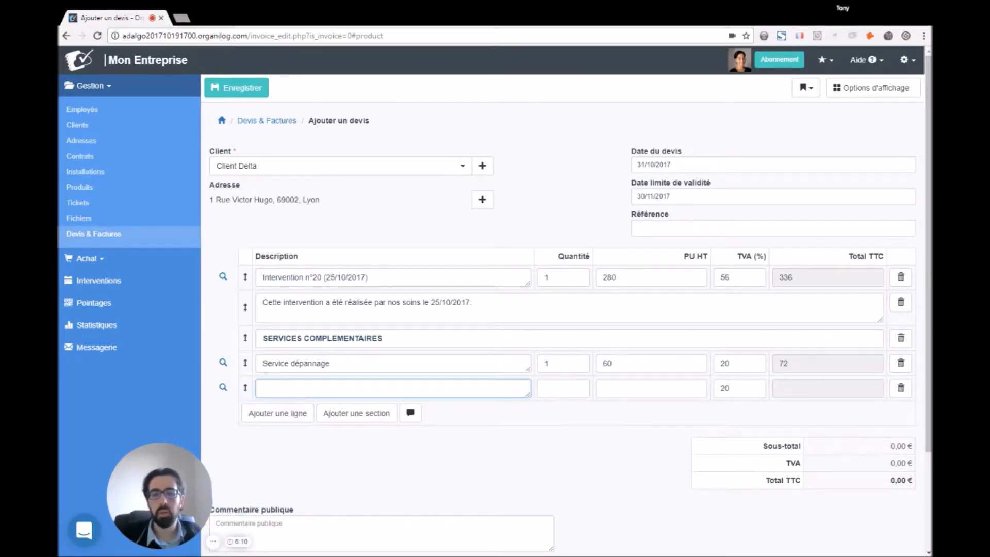
text(Dépannage premium)
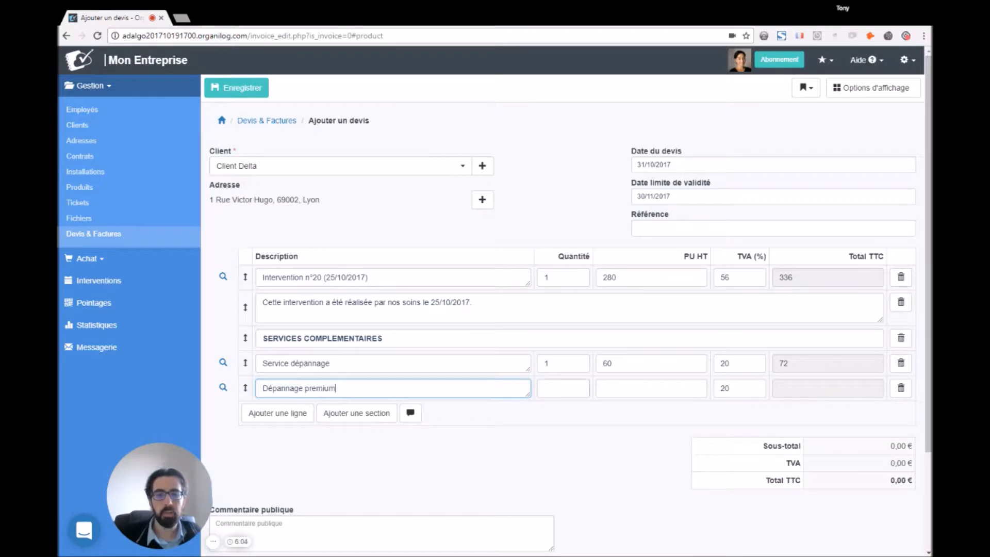
key(Tab)
text(1)
key(Tab)
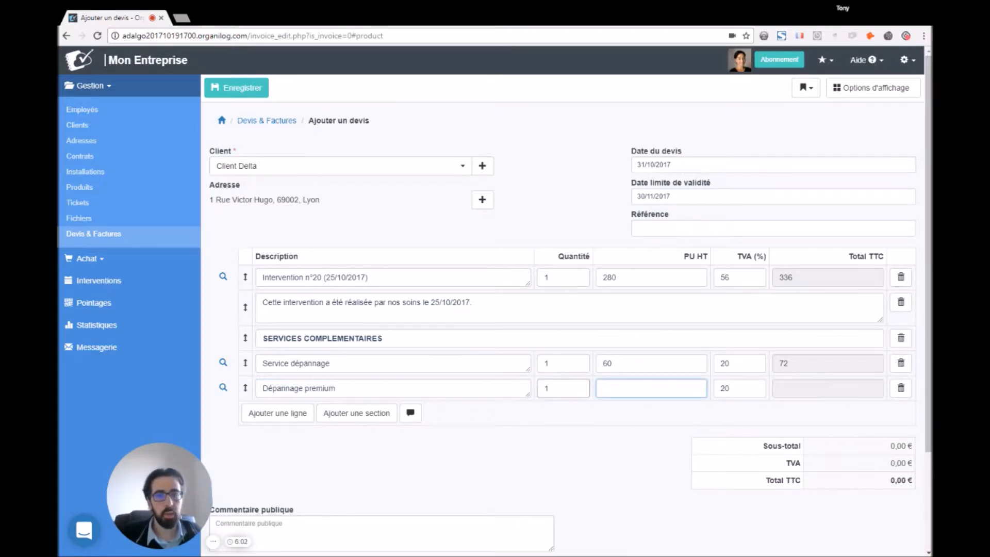
text(60)
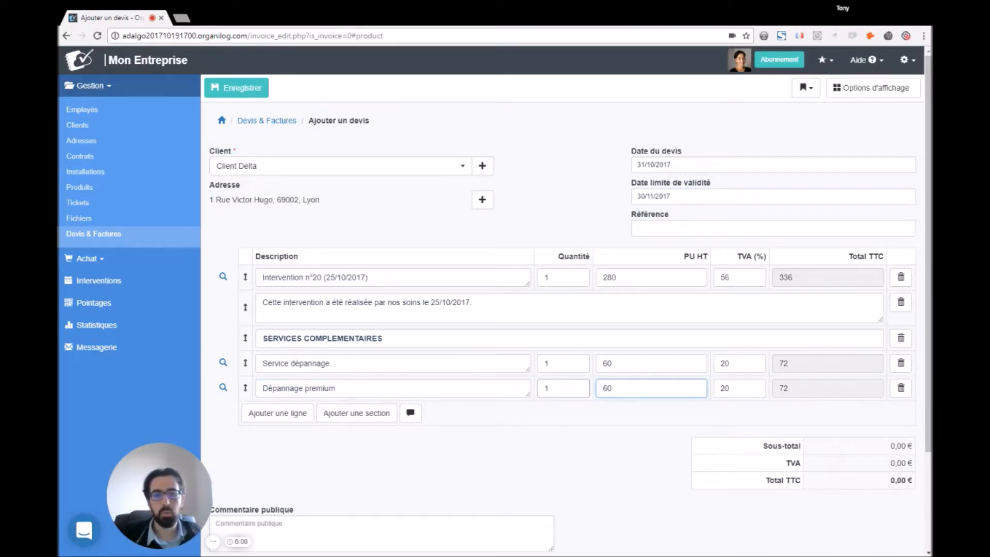
click(575, 443)
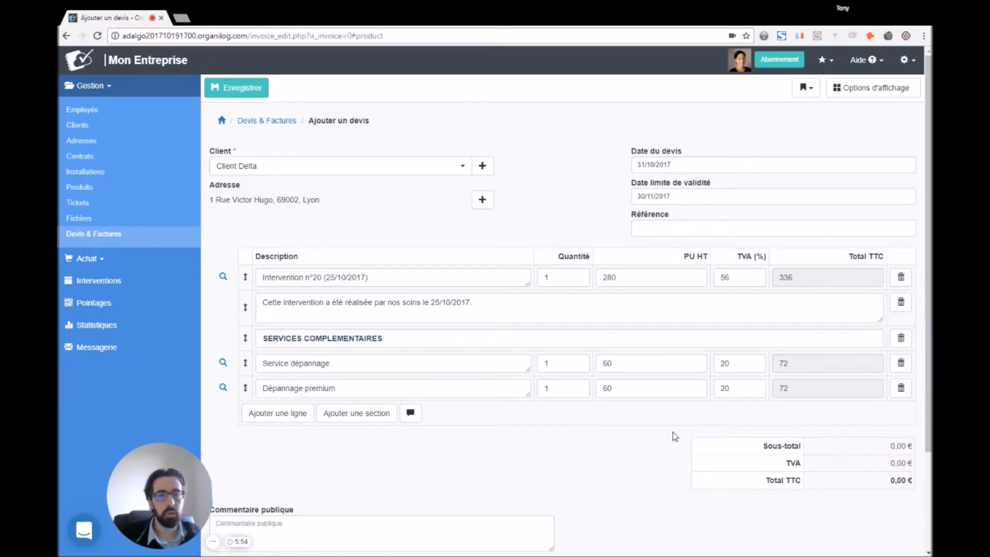
Step: Save the quote with the status "Devis en cours", leaving the public and private comments empty
scroll(574, 439, down, 3)
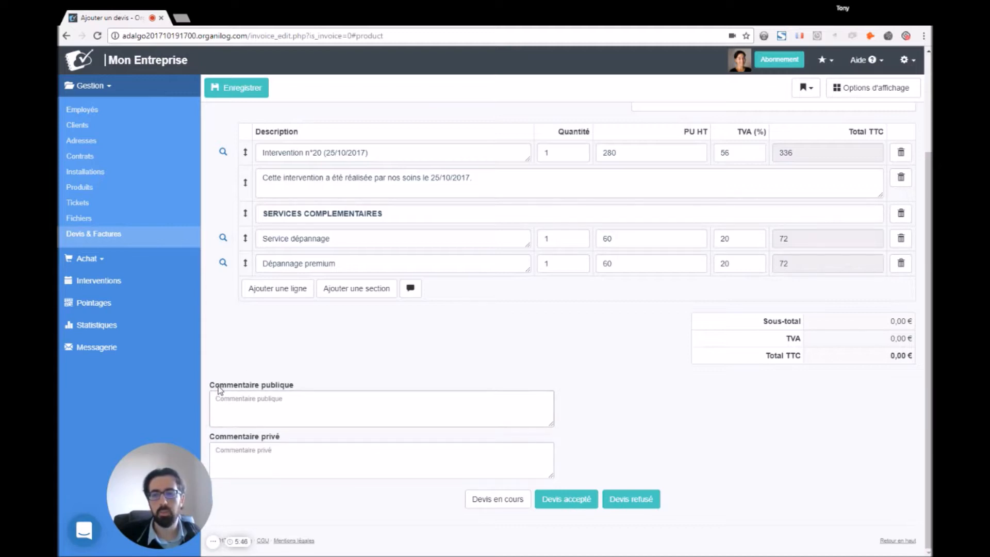
click(258, 402)
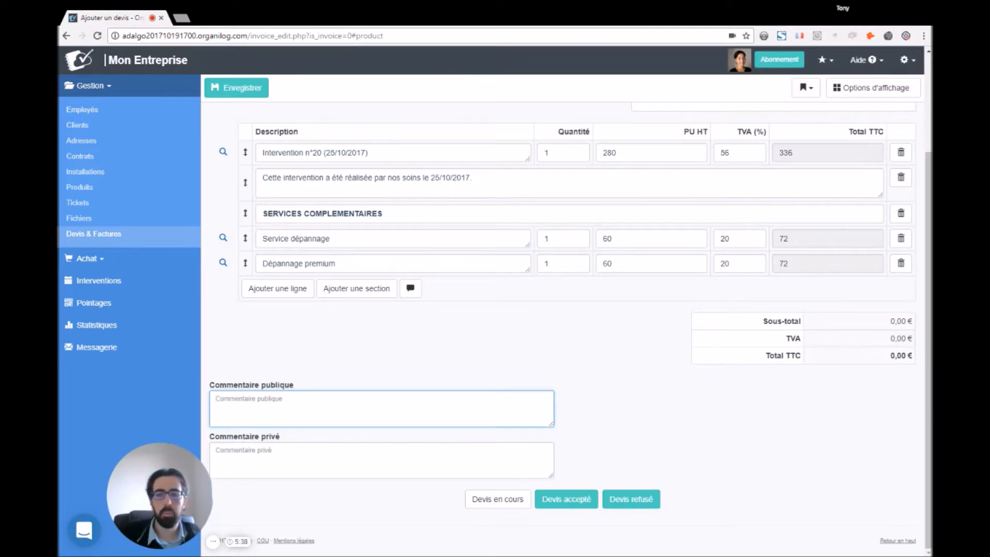
click(262, 453)
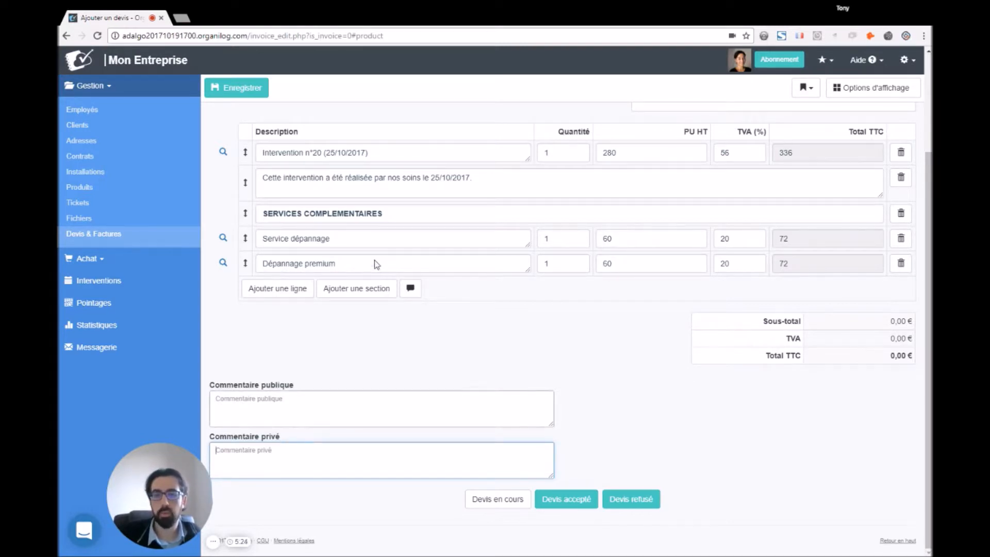
click(482, 180)
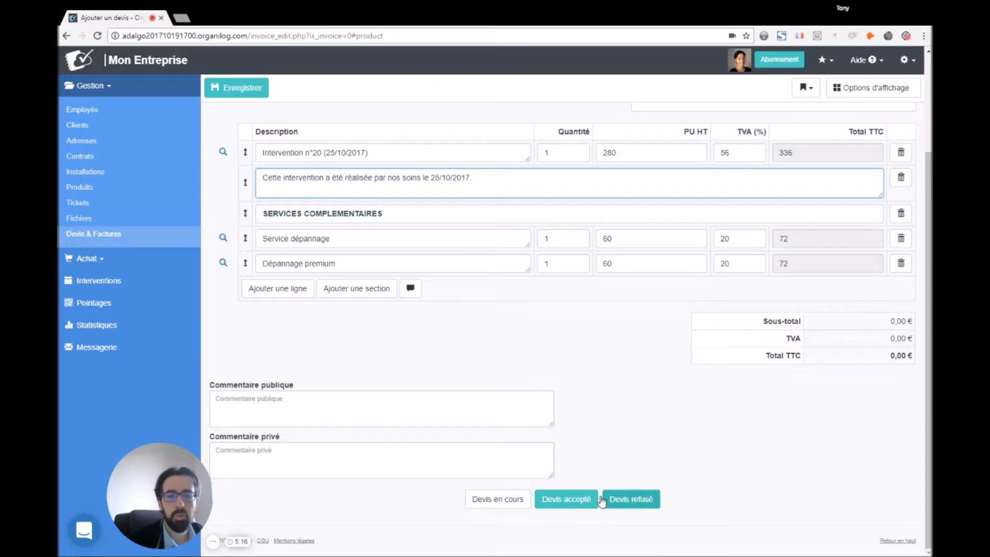
click(499, 500)
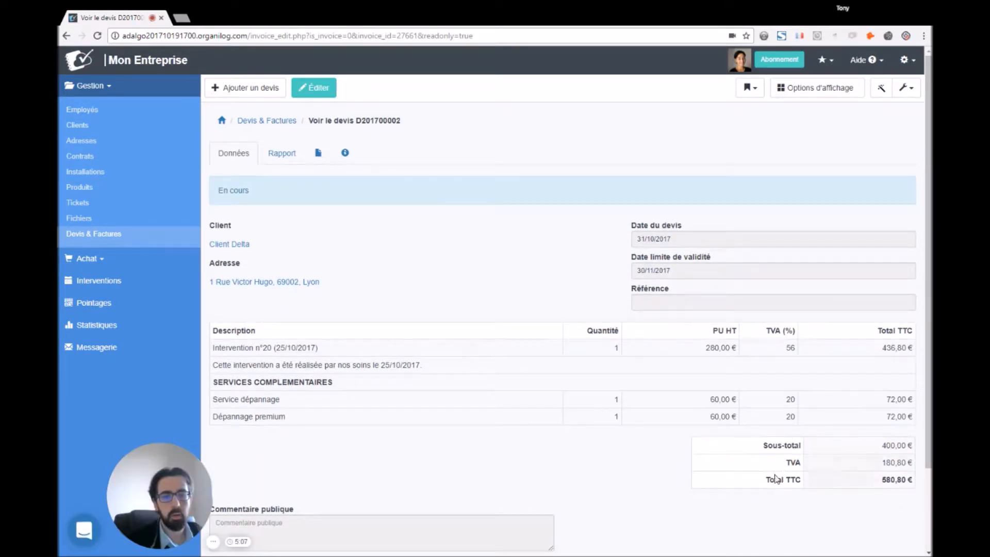
Step: Review the saved quote for Client Delta and generate its PDF version
scroll(769, 483, down, 3)
scroll(769, 482, up, 3)
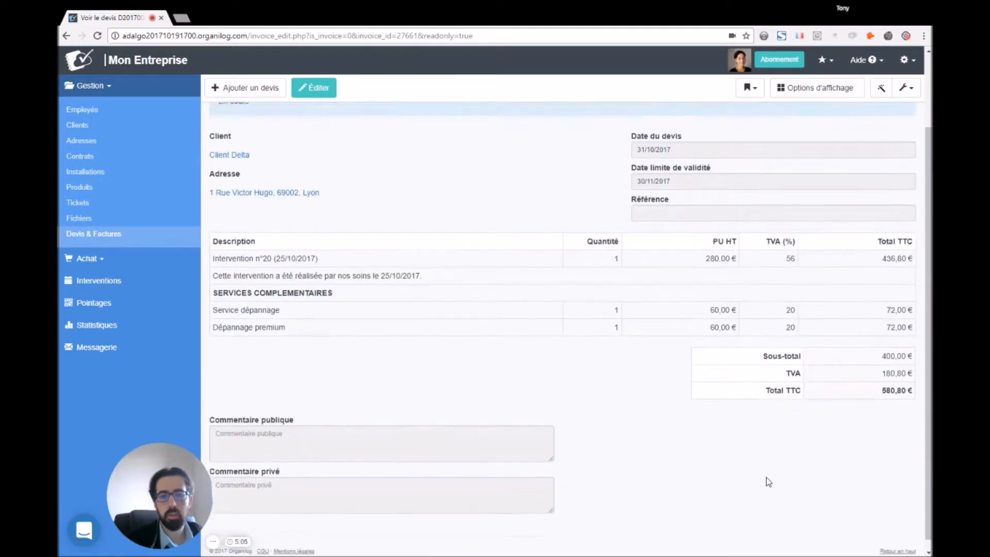
click(907, 89)
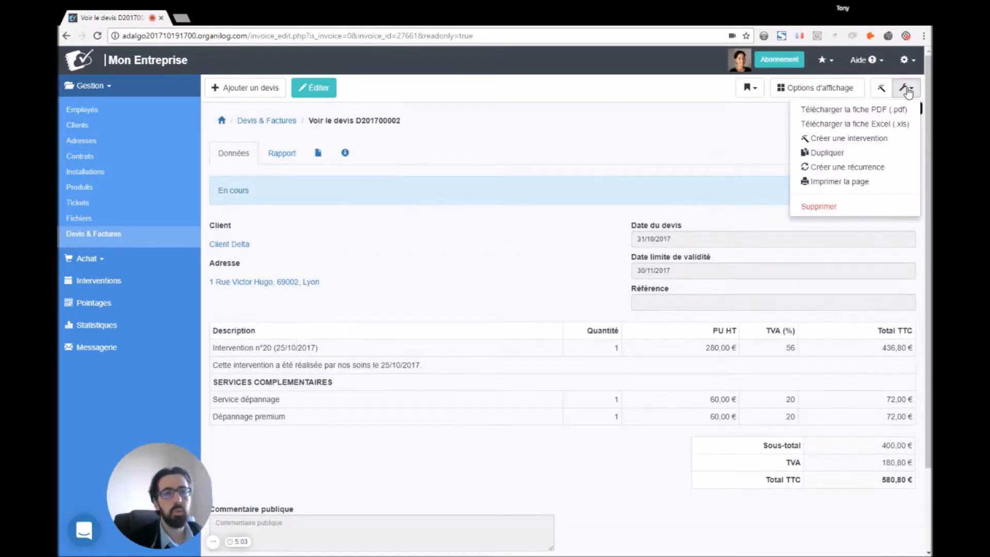
click(891, 111)
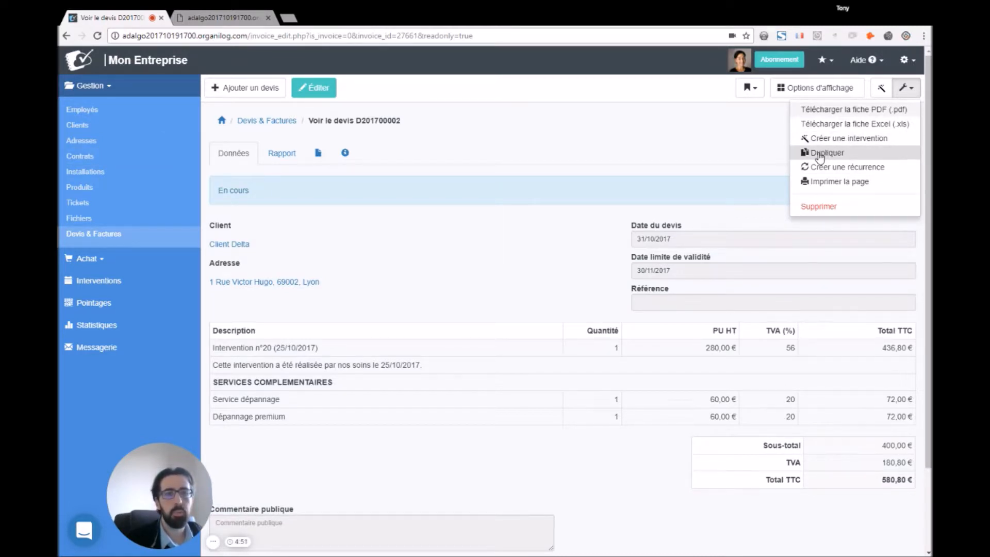
click(318, 220)
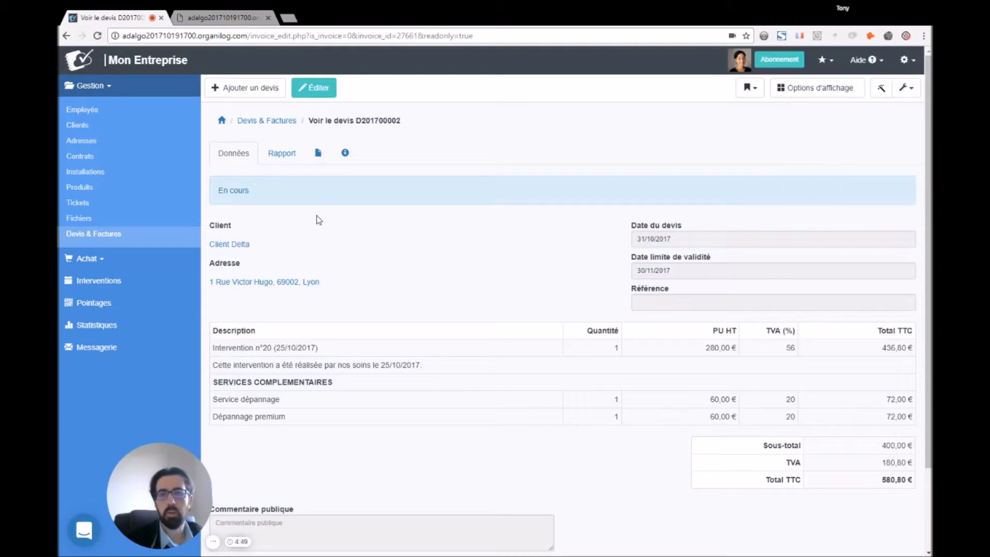
Step: Open the quote's report options and check the generated PDF of the quote
click(276, 155)
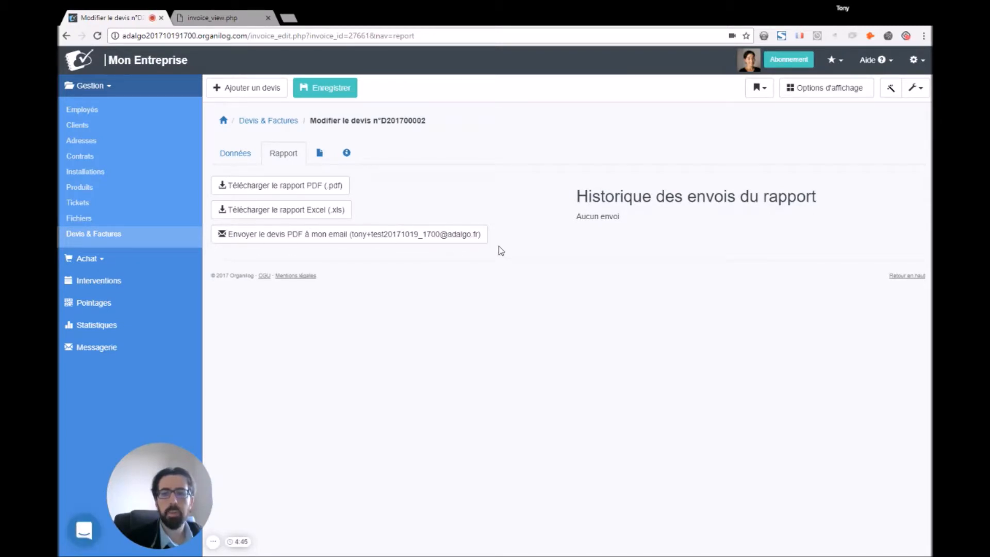
click(461, 238)
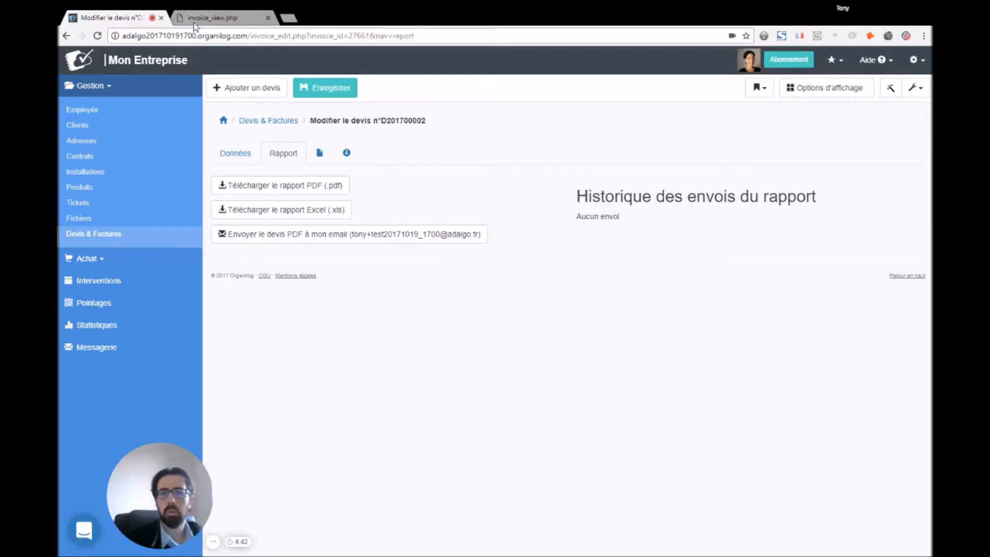
click(196, 19)
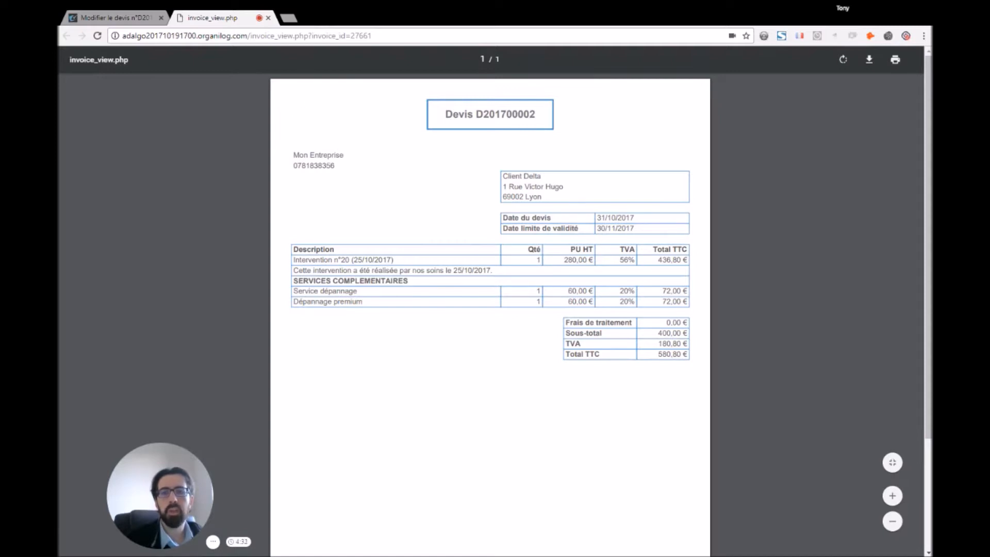
click(113, 18)
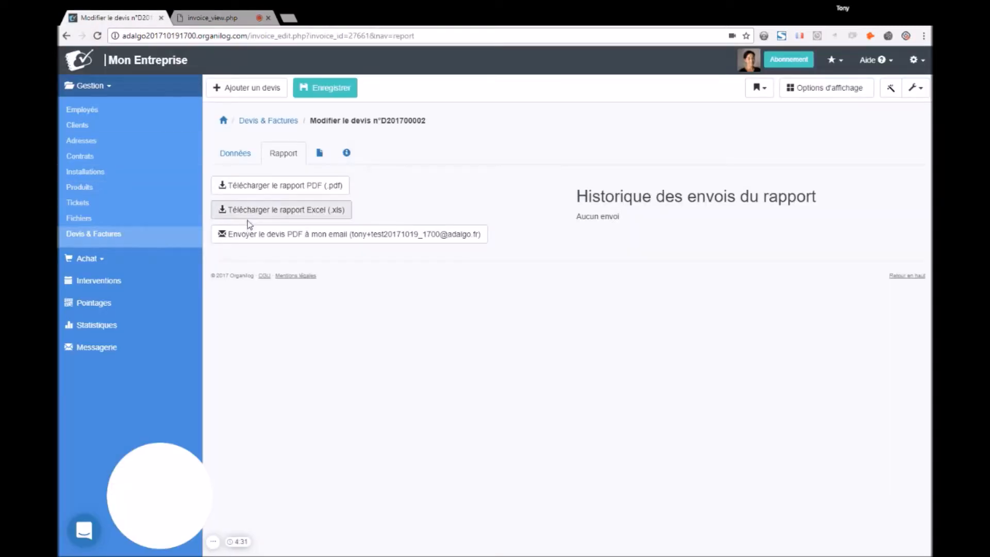
Step: Convert the Client Delta quote into an invoice and save it with the status "Facture en cours"
click(230, 153)
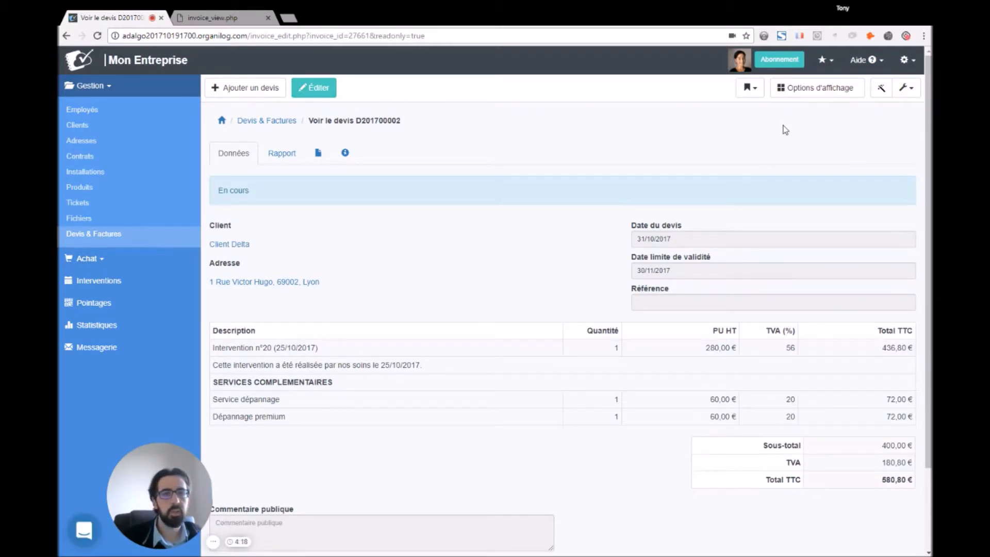
click(880, 90)
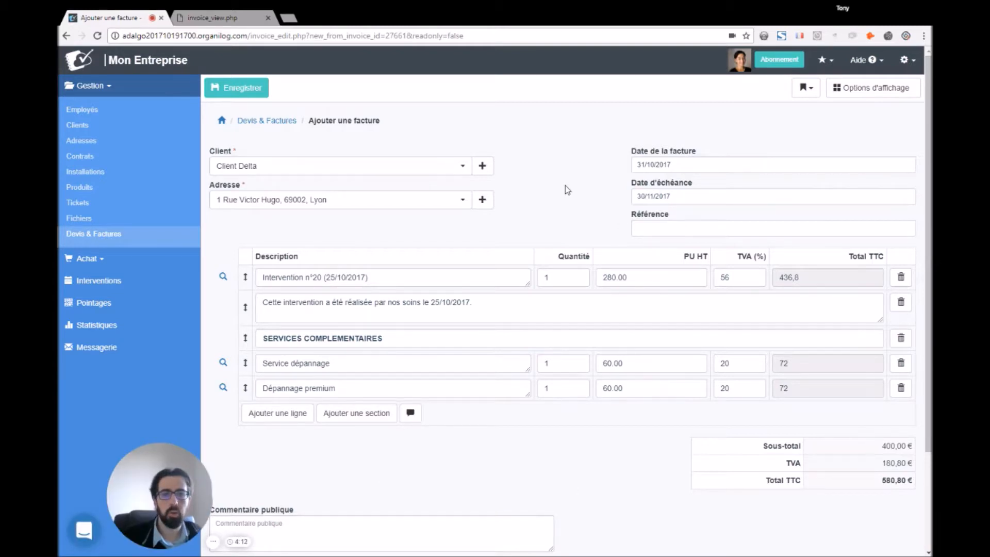
scroll(423, 361, down, 3)
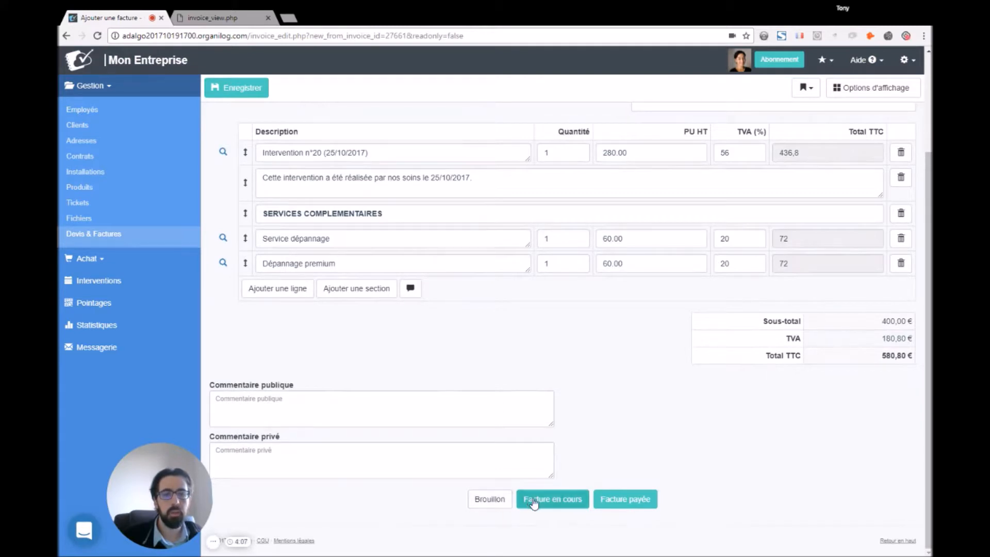
click(543, 501)
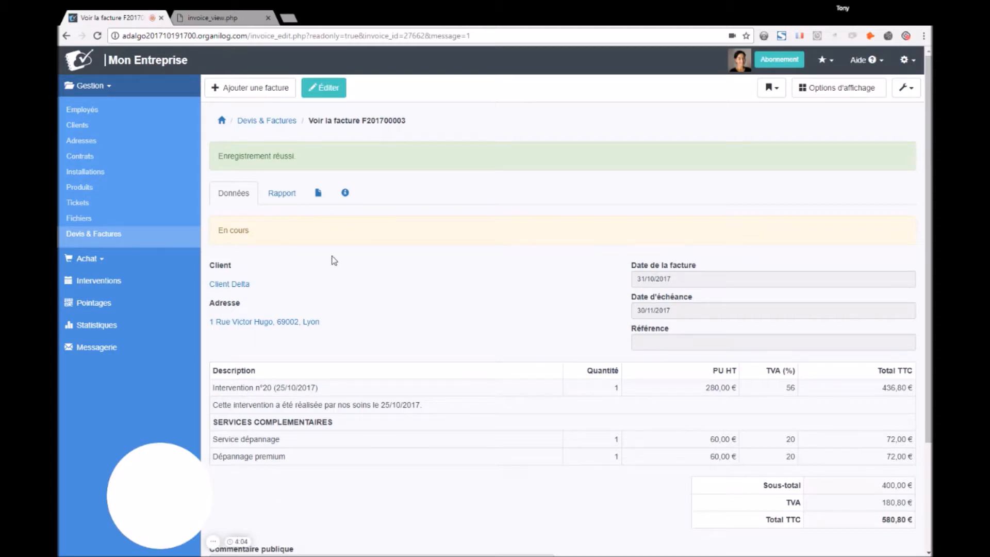
Step: Open the list of quotes and invoices, and view only the quotes and only the invoices
click(278, 122)
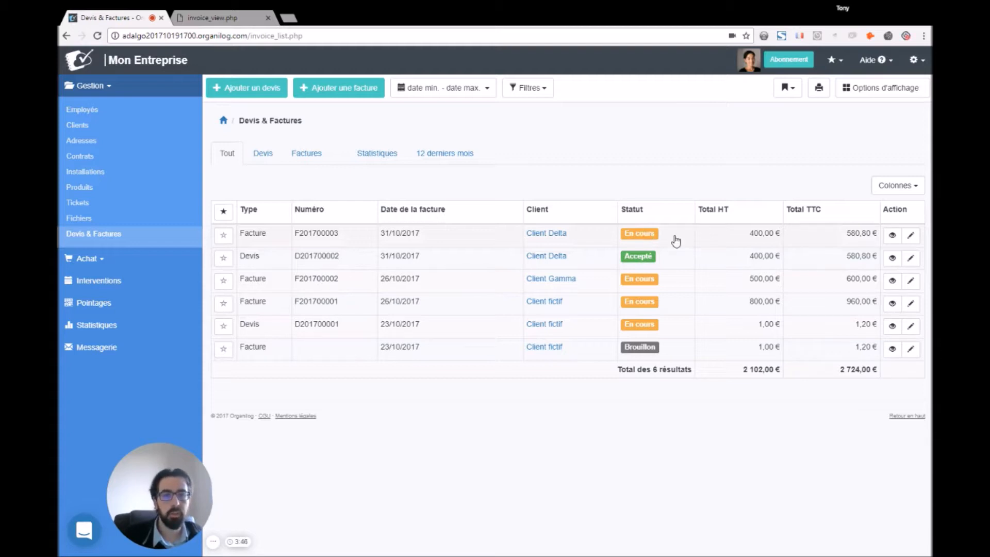
click(258, 152)
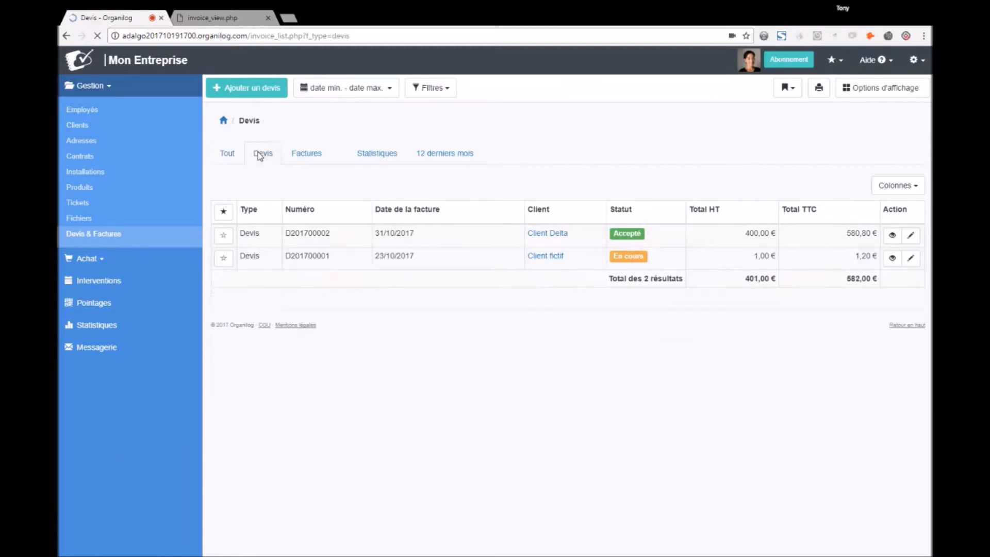
click(297, 154)
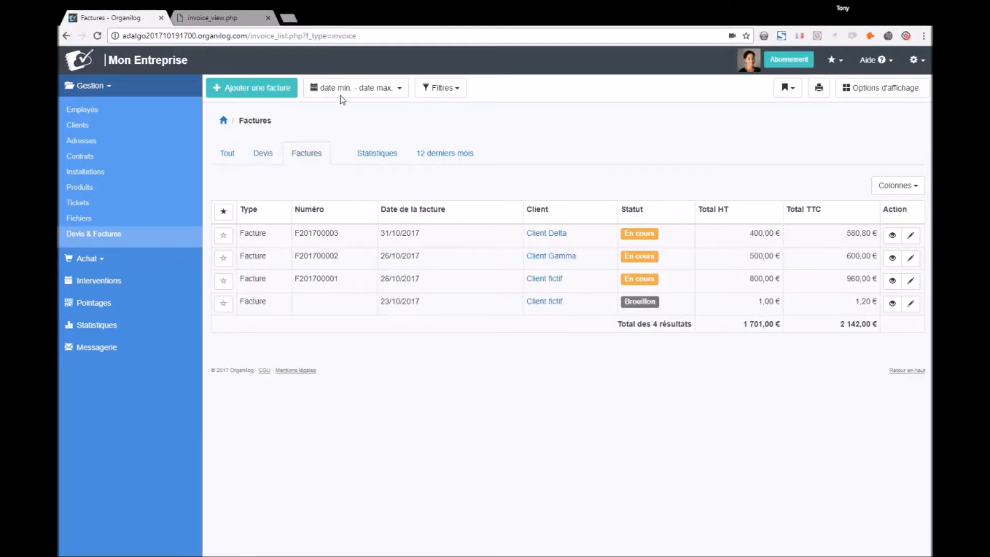
Step: Examine the period shortcuts and the number, client and status filters available for the invoice list
click(361, 89)
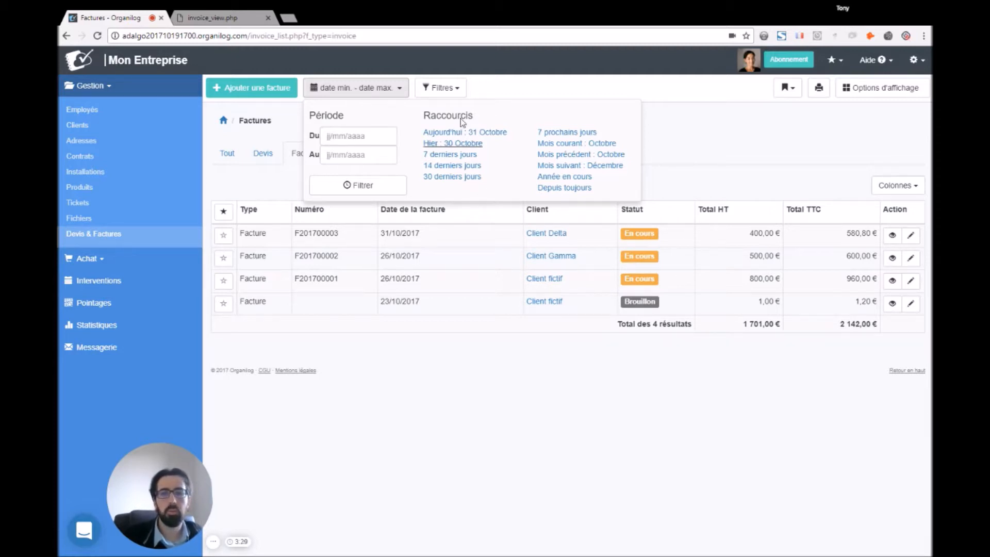
click(376, 88)
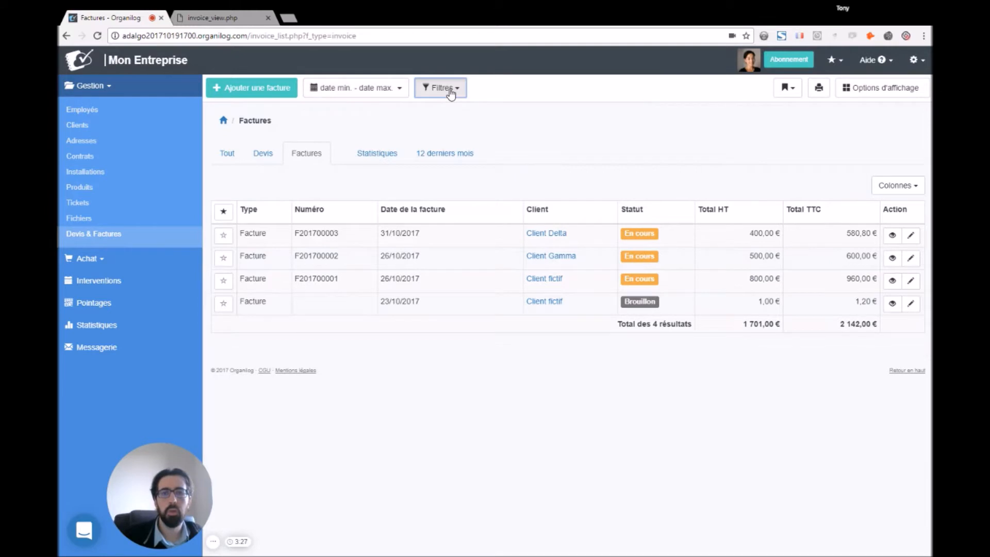
click(449, 90)
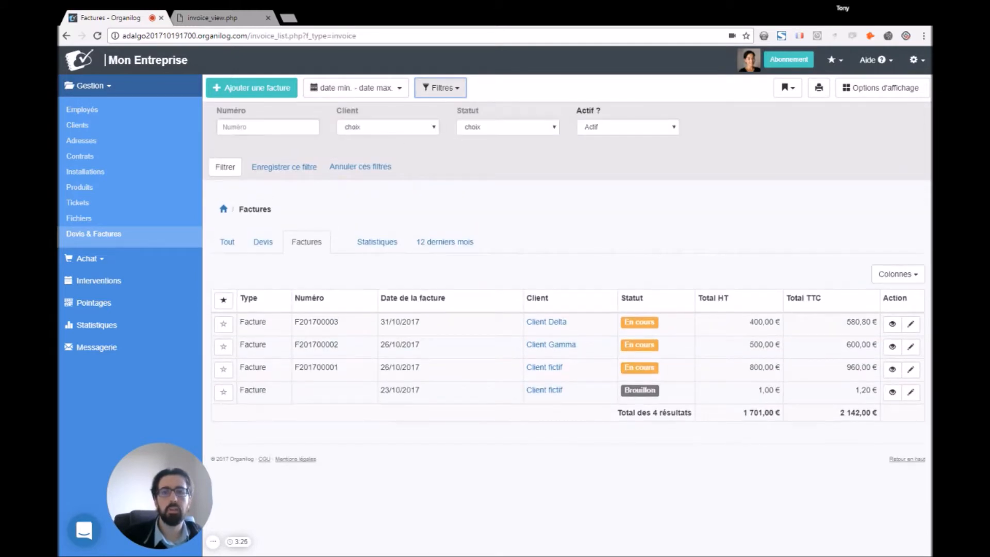
click(259, 128)
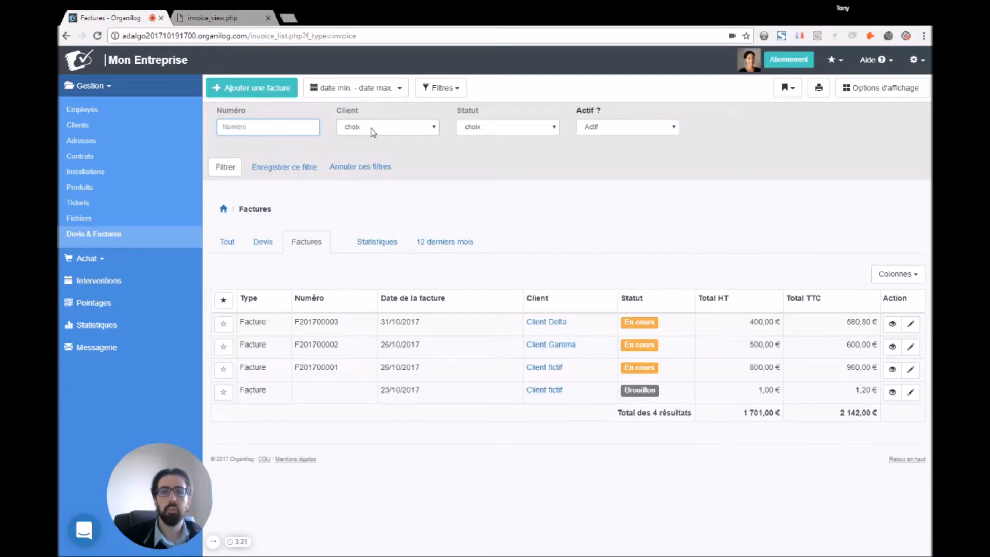
click(475, 128)
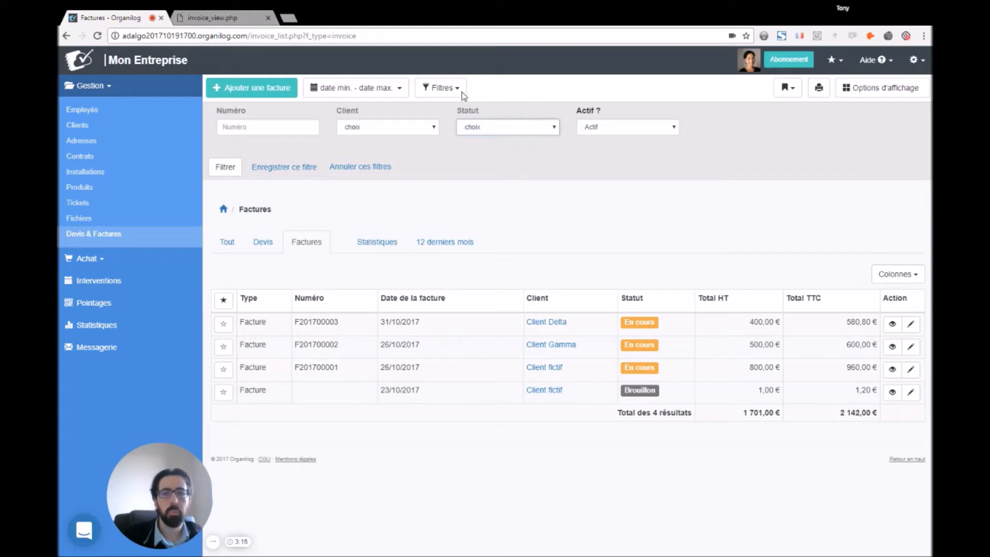
click(432, 89)
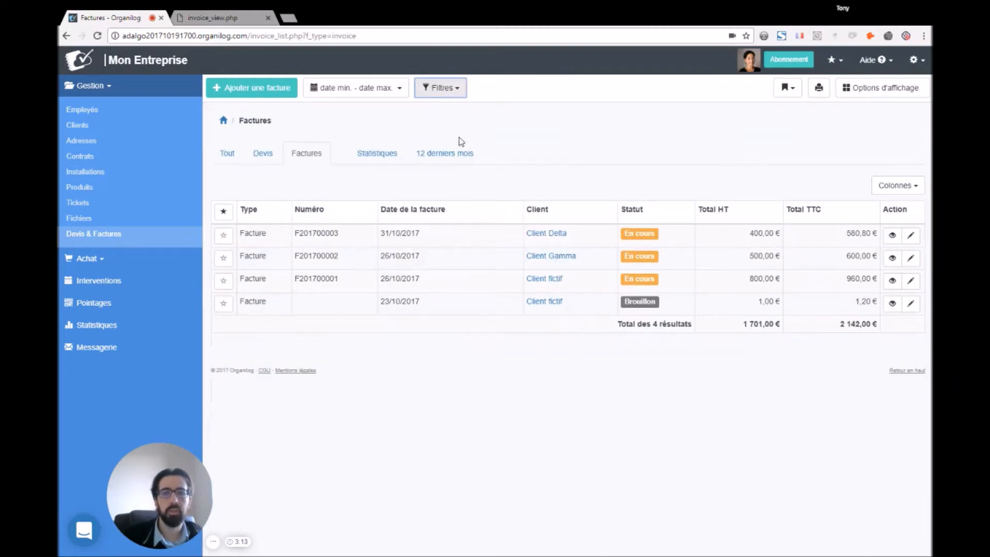
Step: Examine the quote and invoice statistics with their period and filter options, including the chart for the last 12 months
click(370, 157)
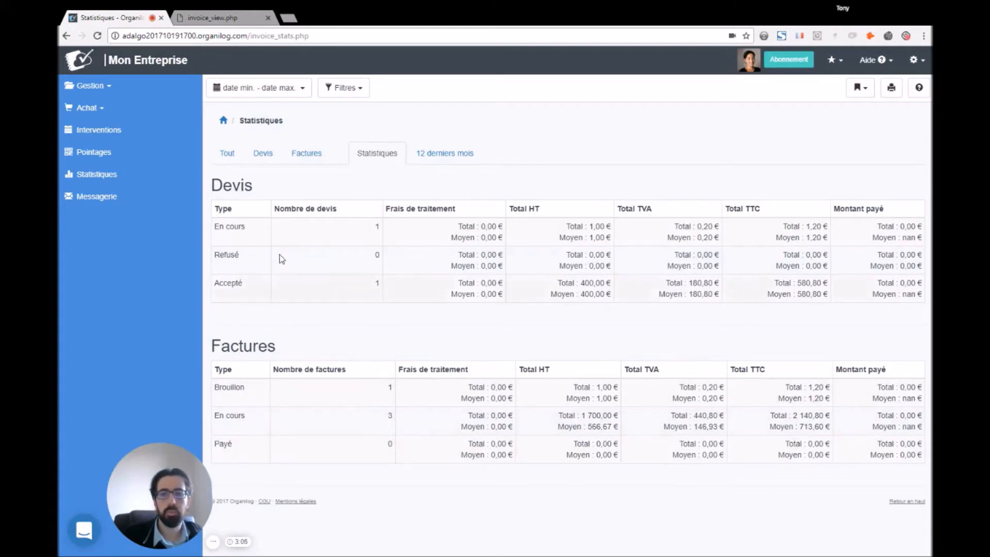
click(279, 91)
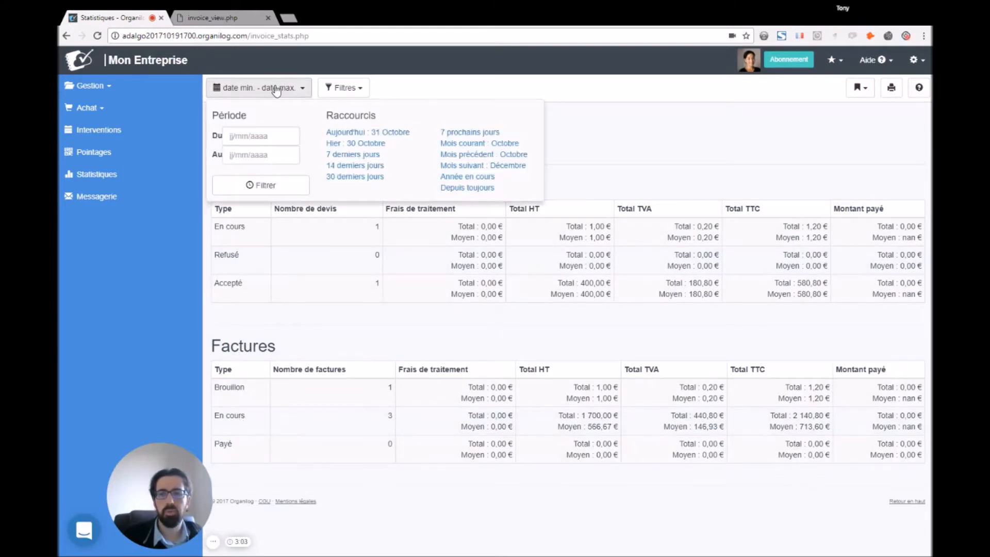
click(269, 92)
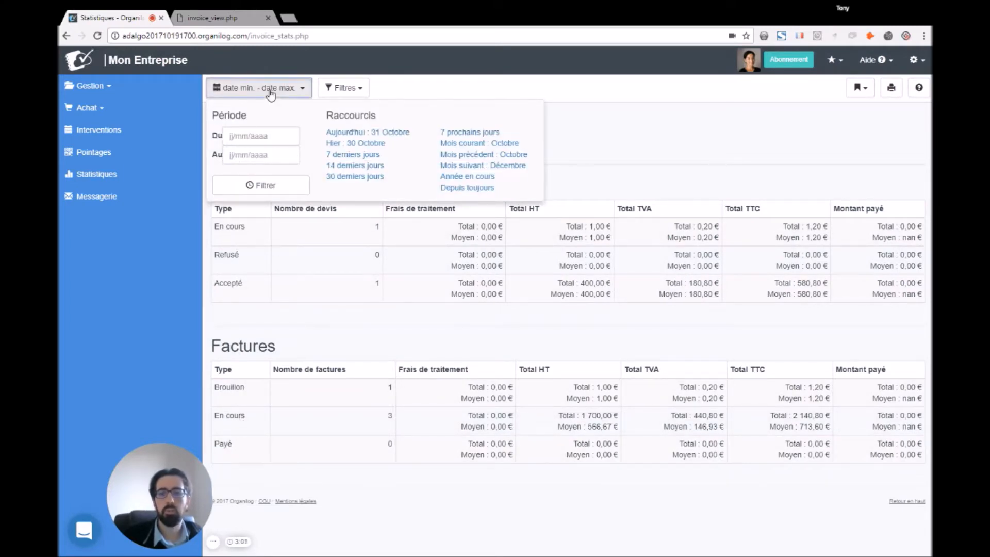
click(329, 90)
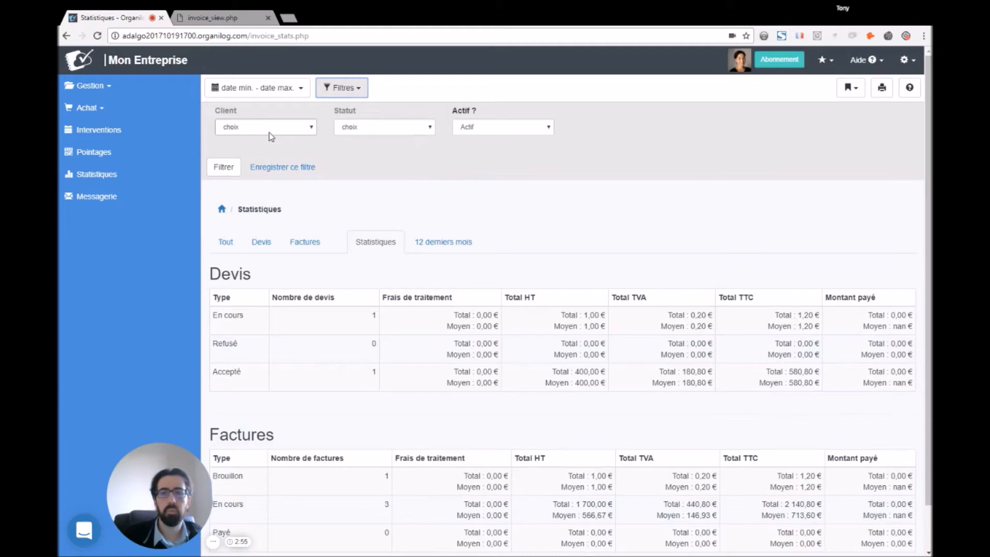
click(346, 94)
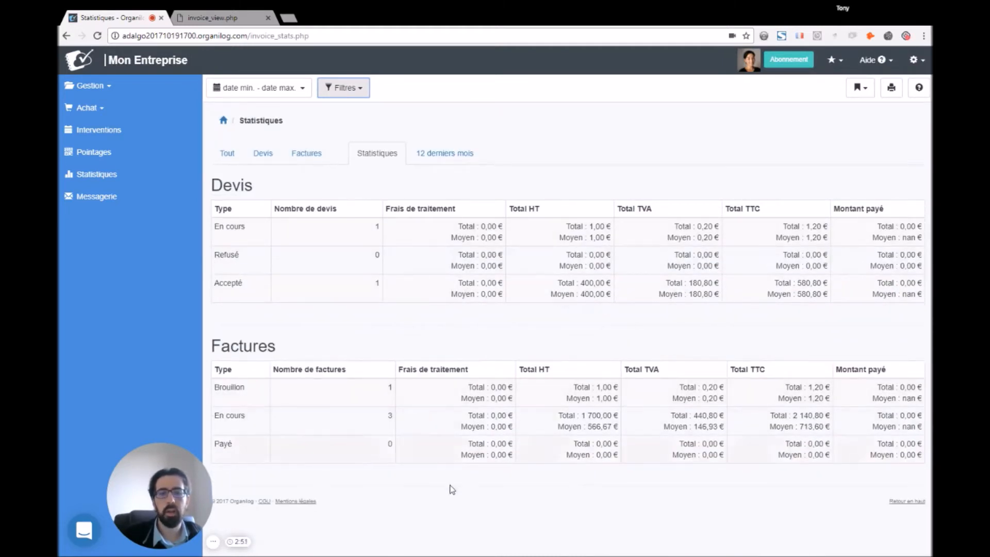
click(433, 155)
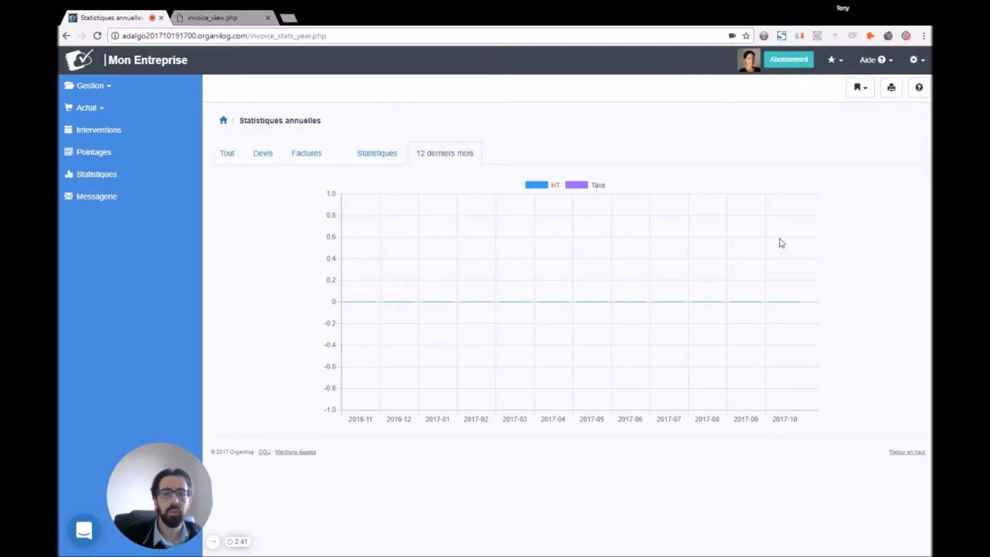
Step: Check the totals row of the full list, and look at the quotes list with its category and payment-method settings
click(230, 157)
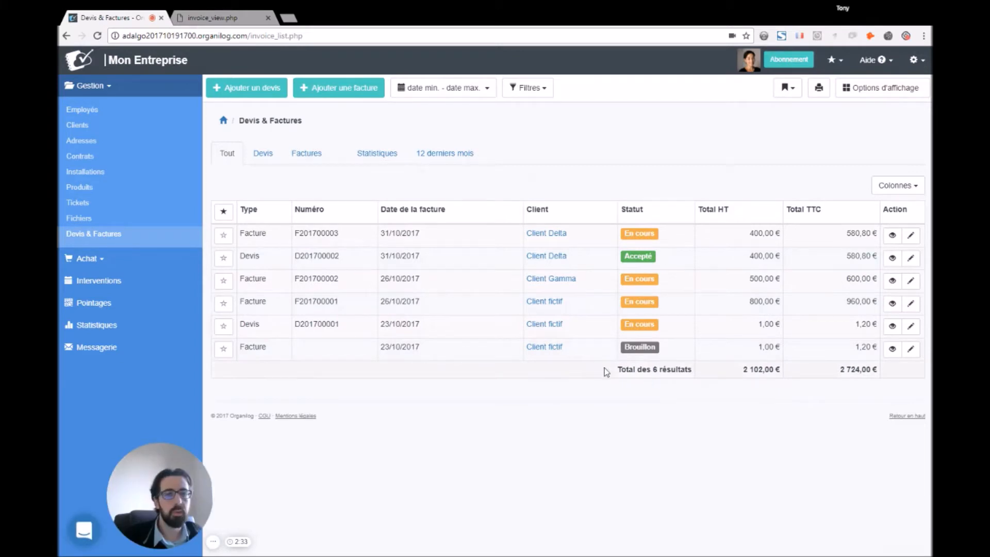
drag(616, 369, 872, 369)
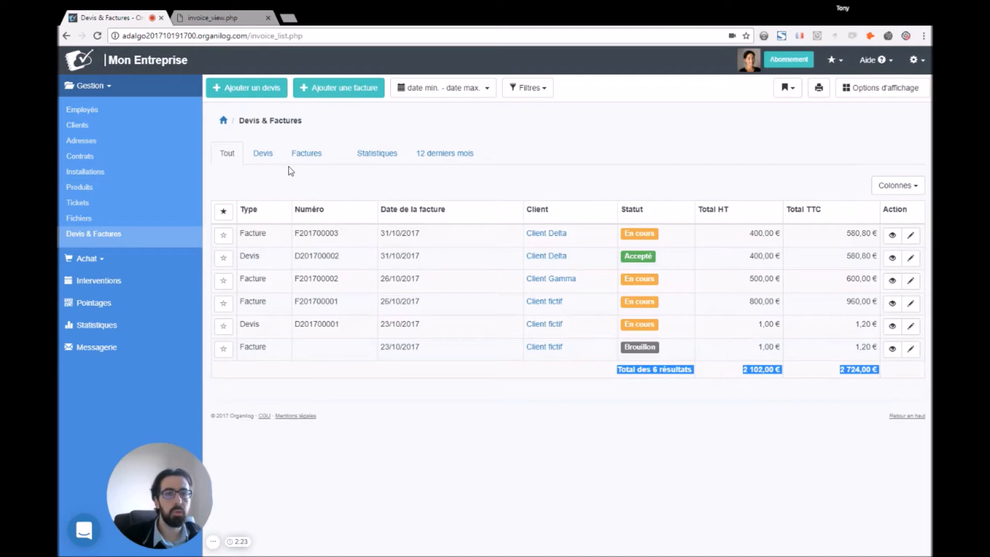
click(264, 156)
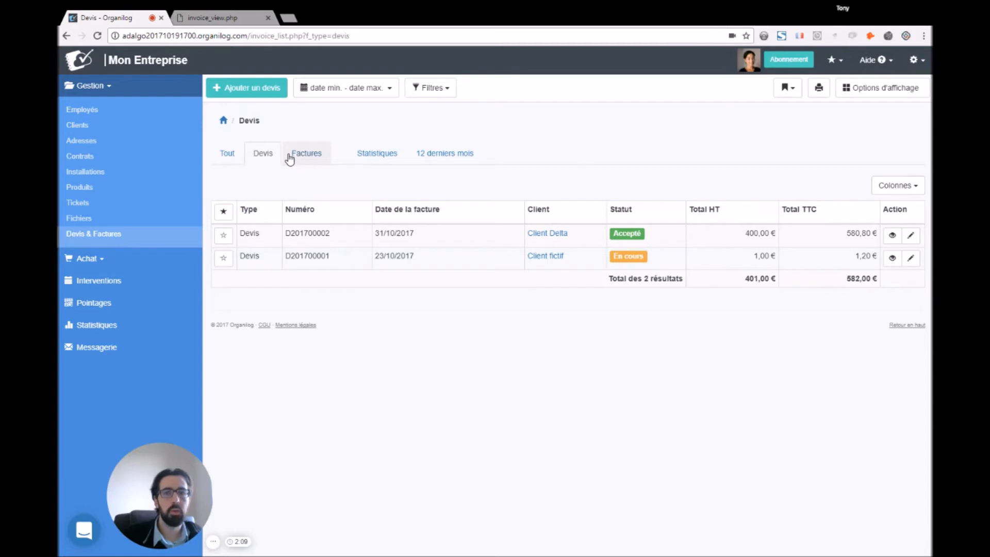
click(793, 90)
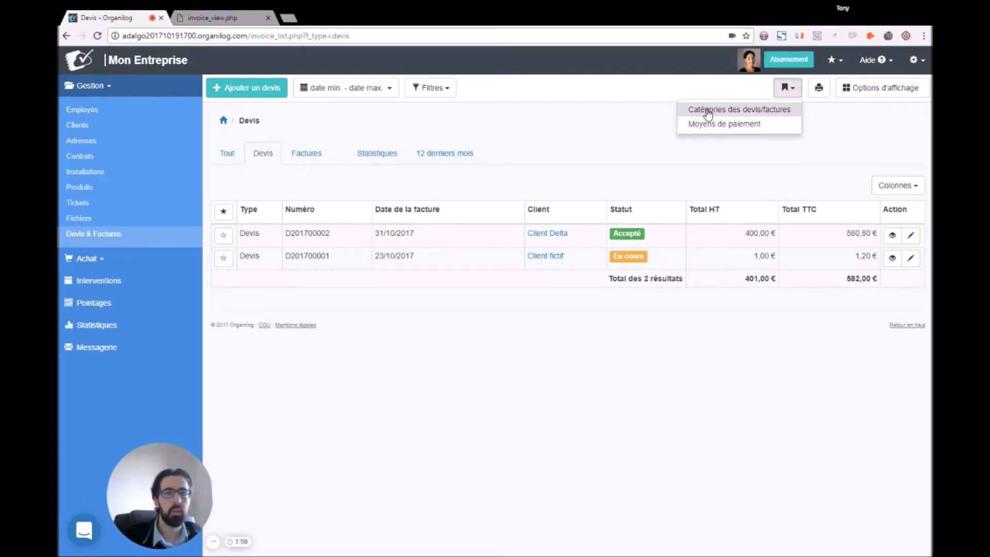
Step: Enable the "Bouton d'export" display option for the list, save it, and look at the available export choice
click(887, 89)
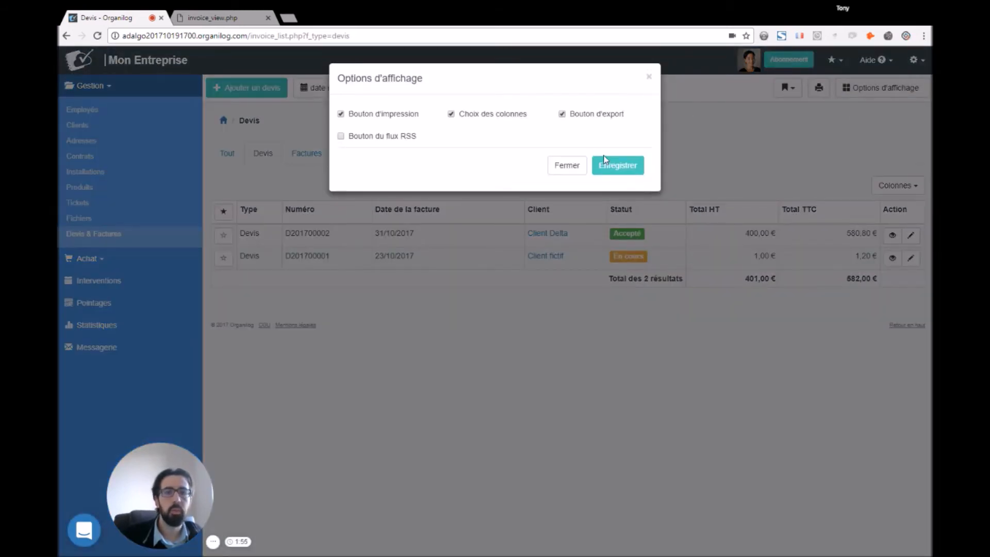
click(610, 170)
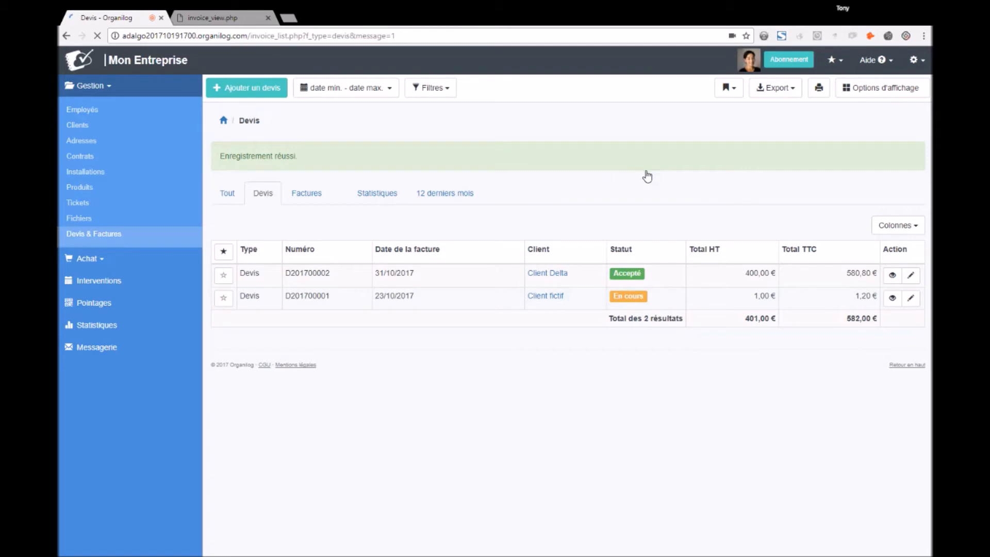
click(782, 90)
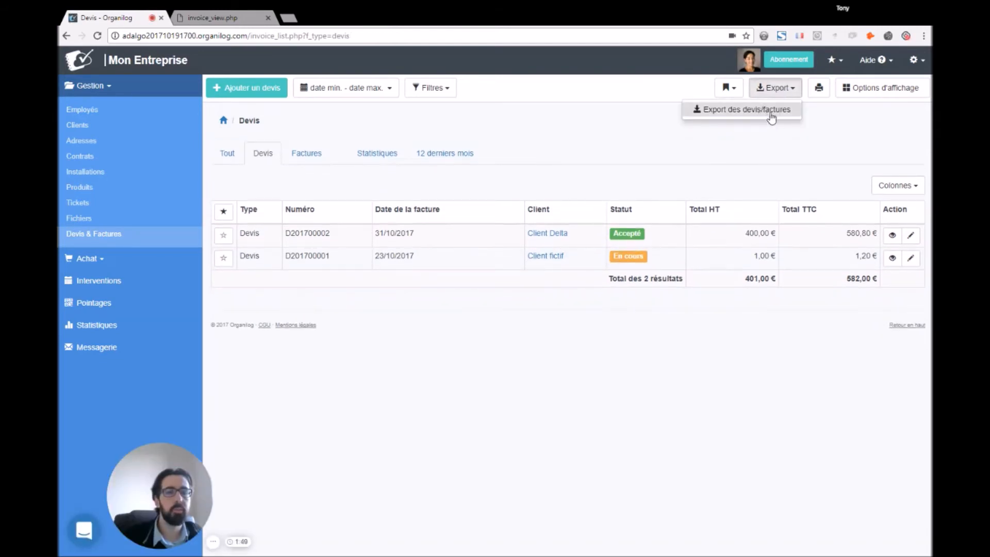
click(639, 156)
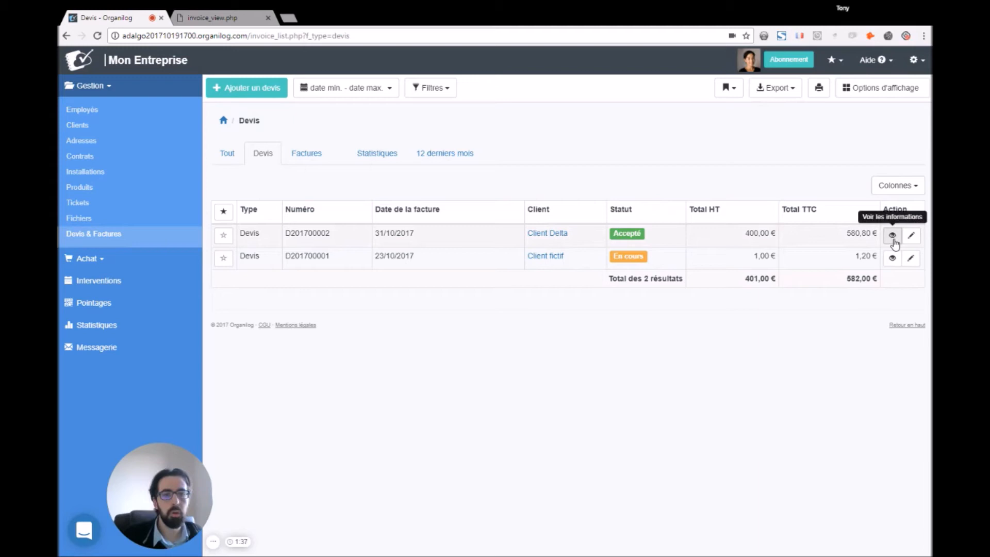
Step: Open Client Delta's invoice F201700003 from the invoice list for editing and save it as paid ("Facture payée")
click(304, 154)
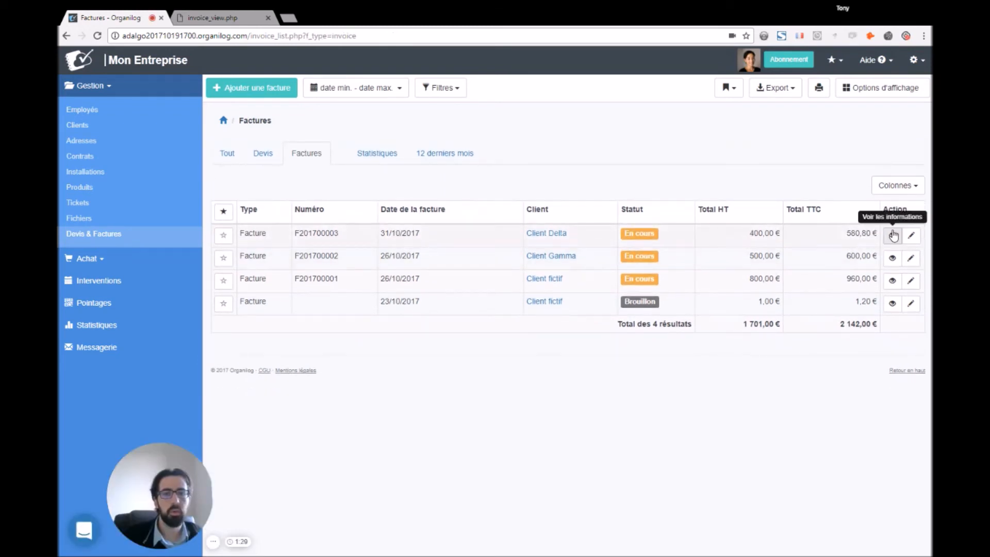
click(893, 235)
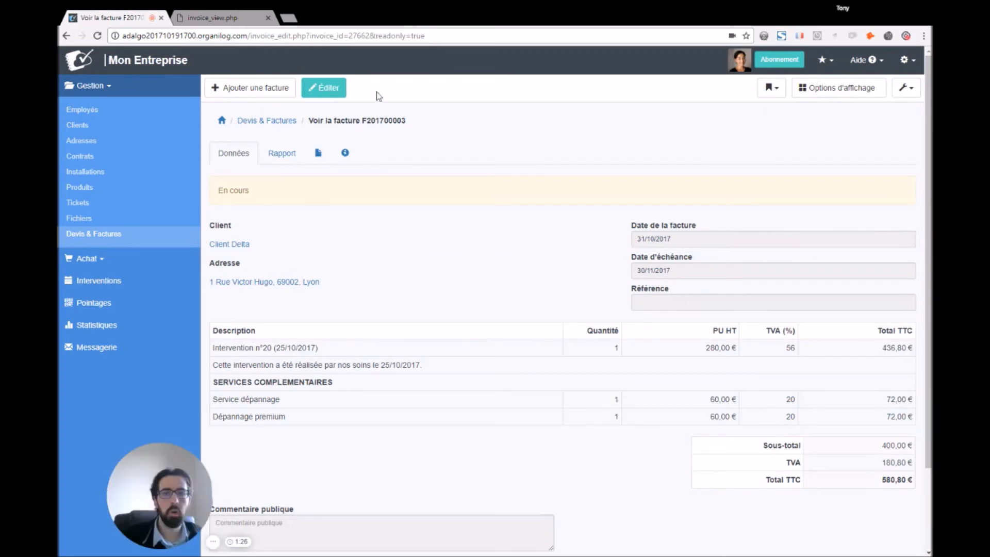
click(324, 89)
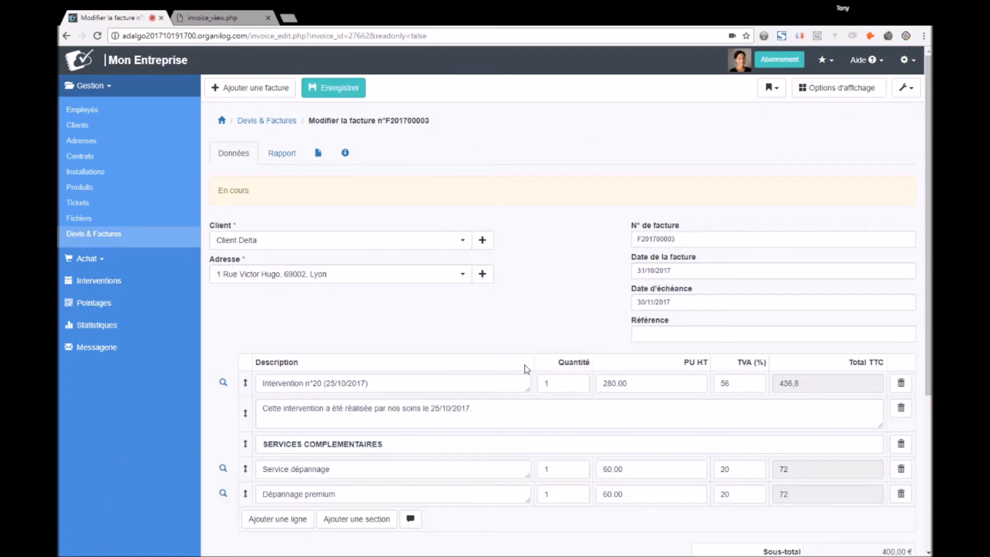
scroll(581, 431, down, 5)
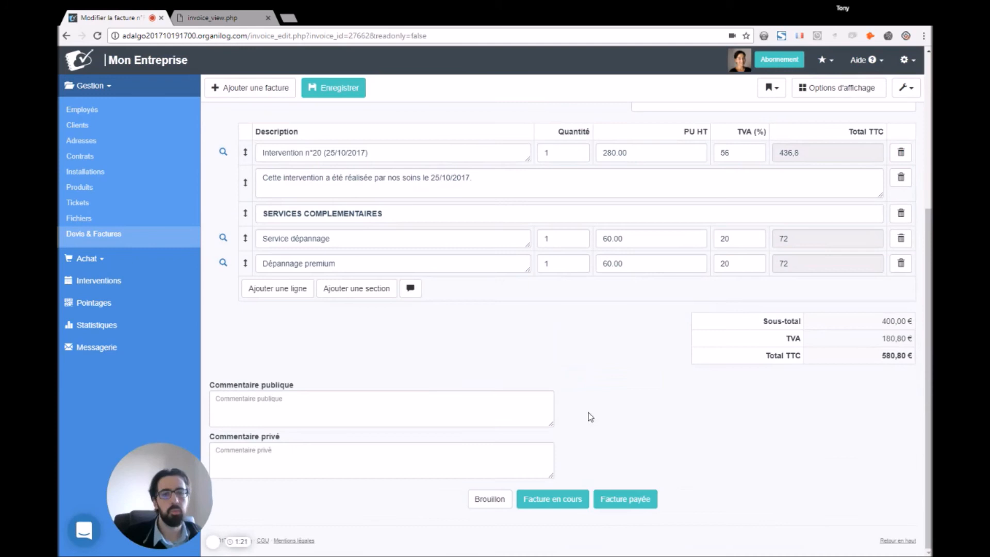
click(625, 501)
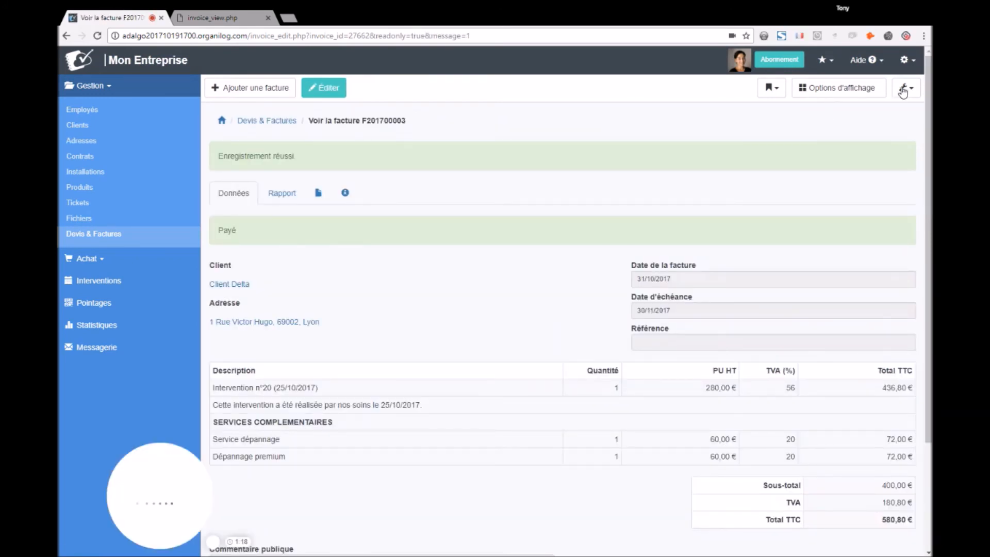
Step: Enable the invoice display options Fichiers, Frais de traitement, Montant payé and Champs personnalisés, save them, and look at the invoice's additional actions
click(852, 92)
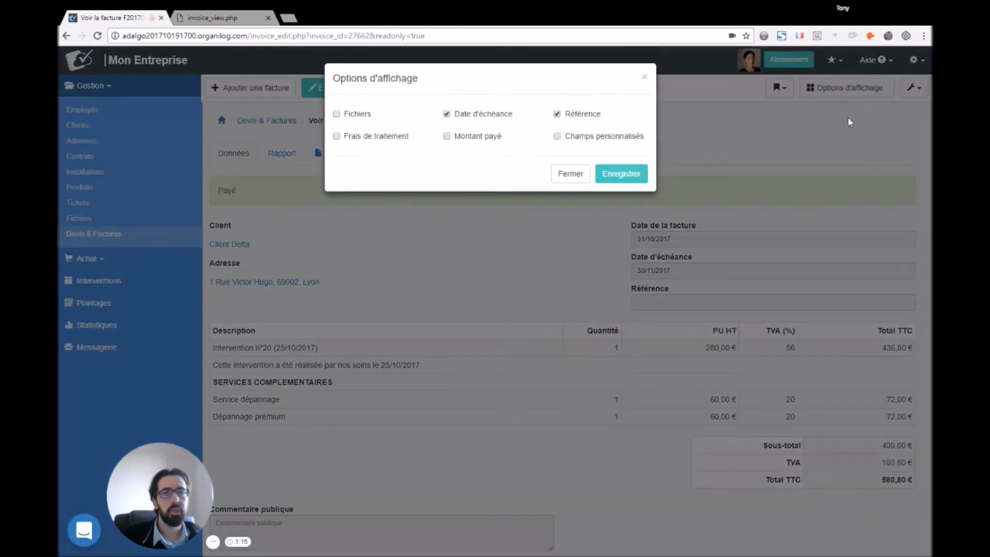
click(354, 115)
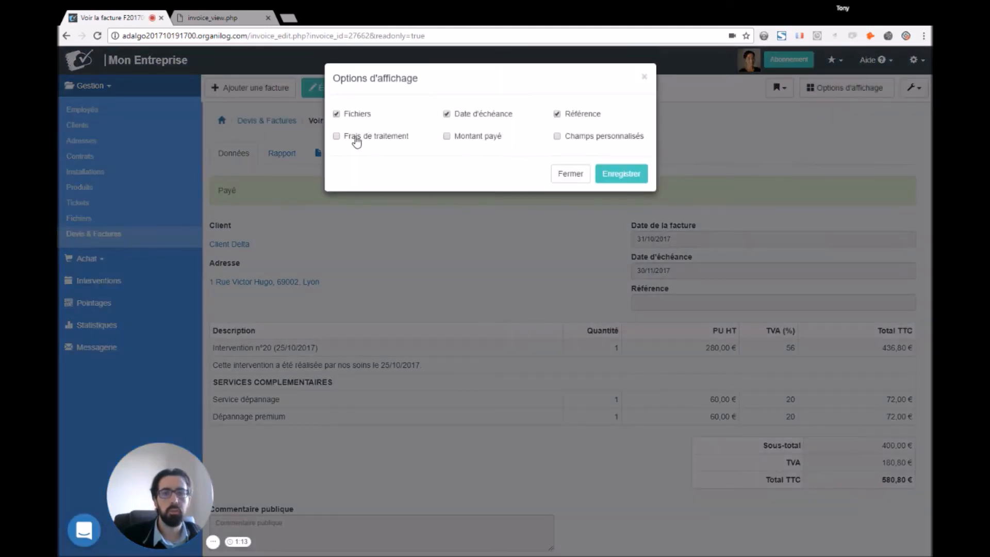
click(355, 144)
click(485, 140)
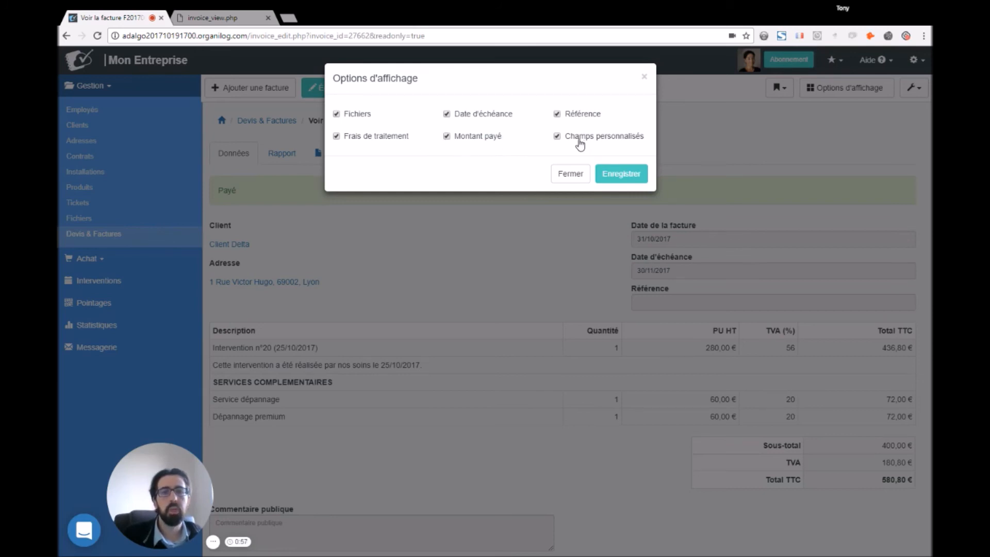
click(607, 172)
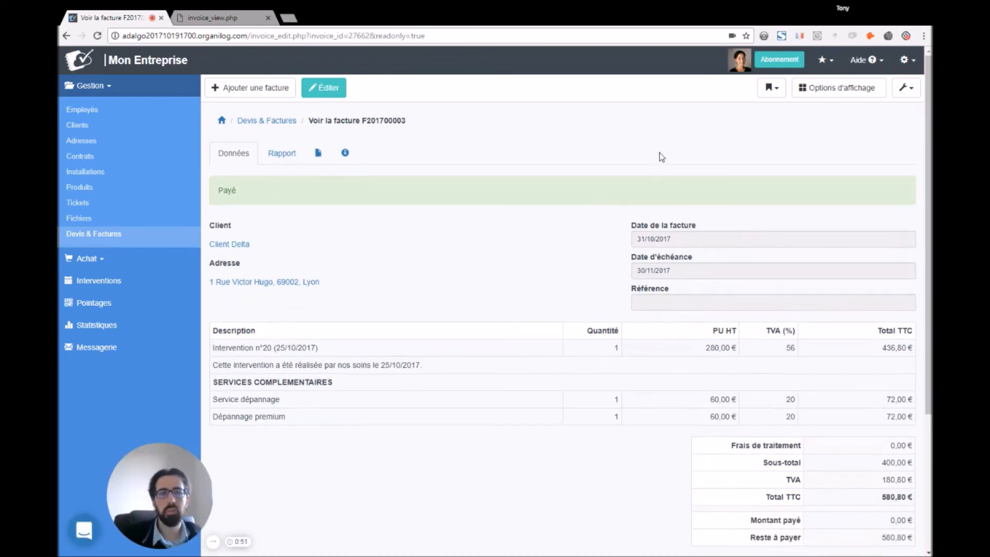
click(902, 90)
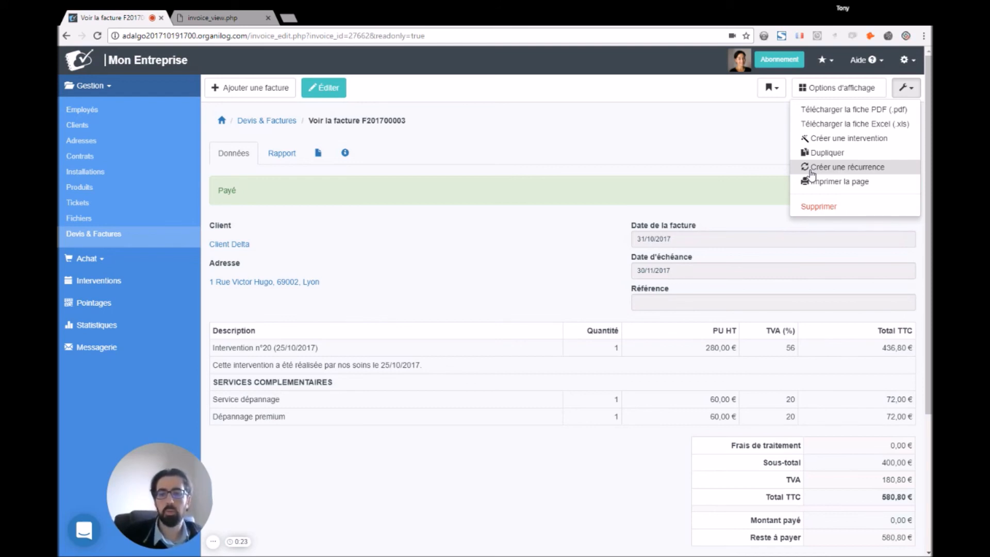
click(546, 175)
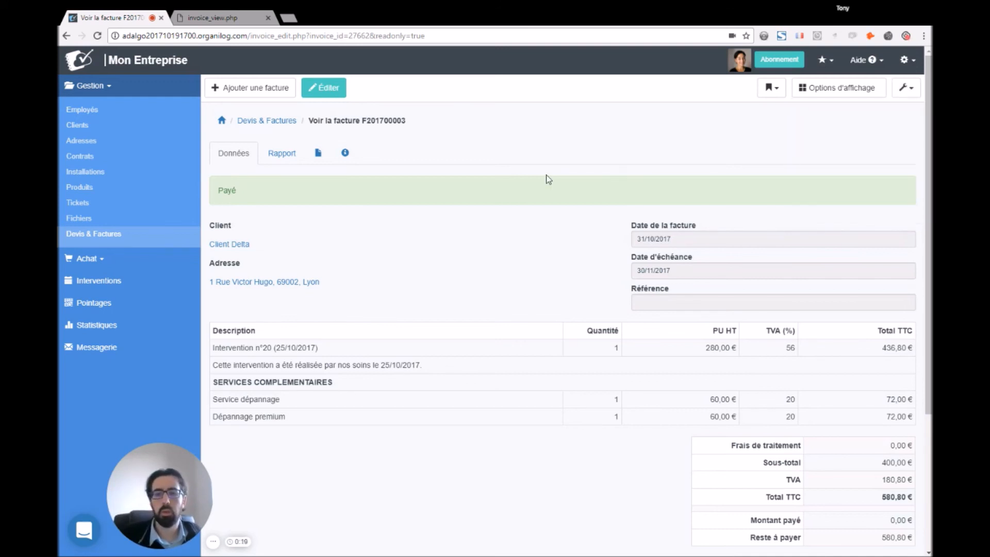